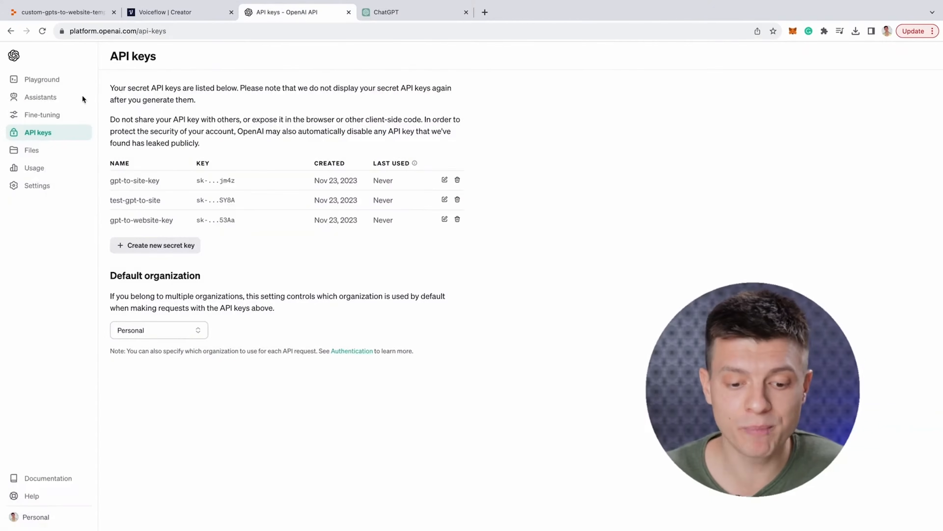
Preview the newly built Botpress bot, then return to a blank ChatGPT 4 chat
click(53, 97)
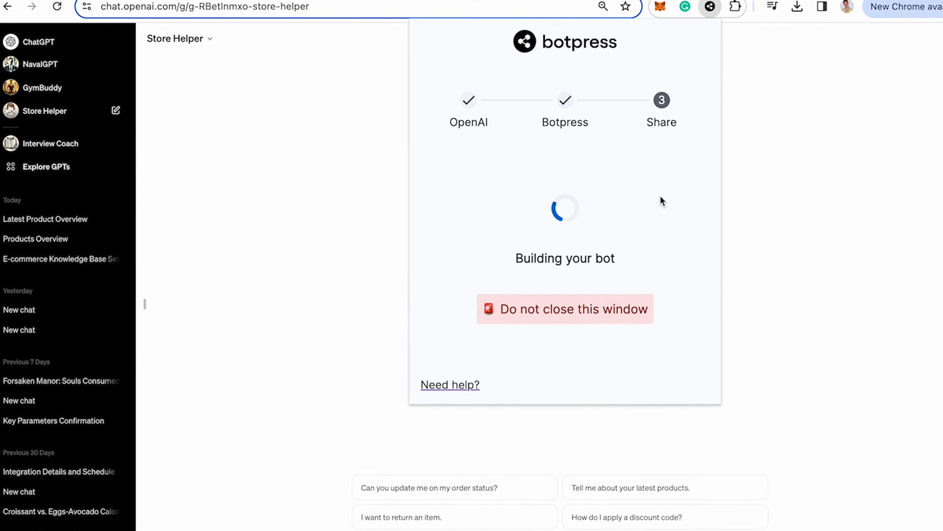
click(605, 177)
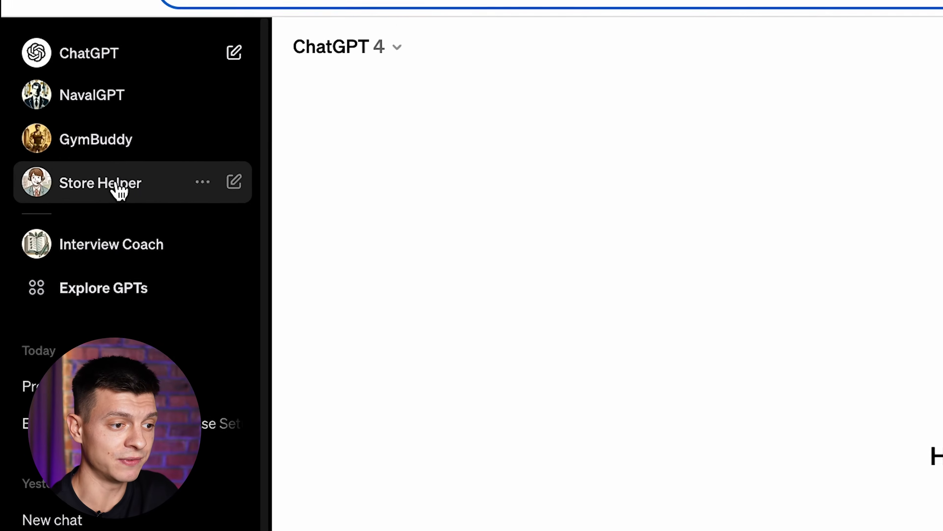
Ask Store Helper 'Tell me about your latest products.', then start a fresh Store Helper chat
click(119, 187)
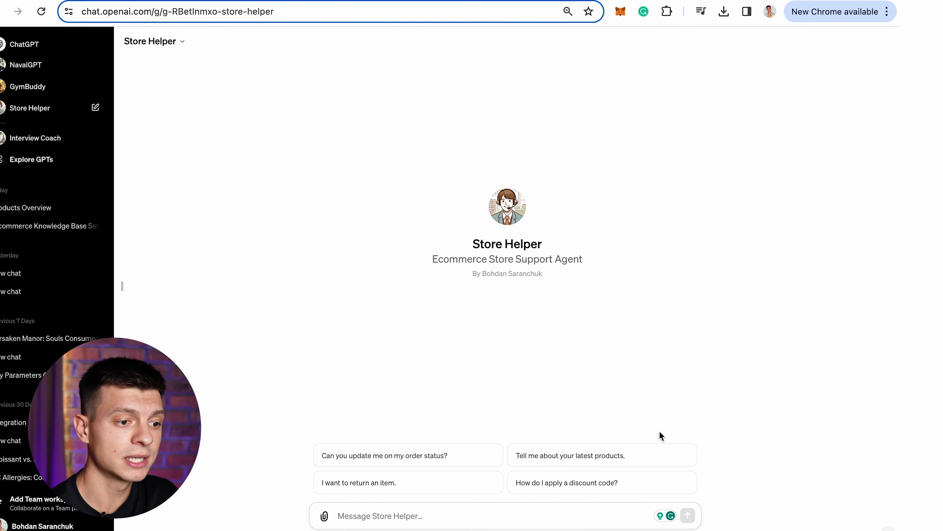
click(595, 458)
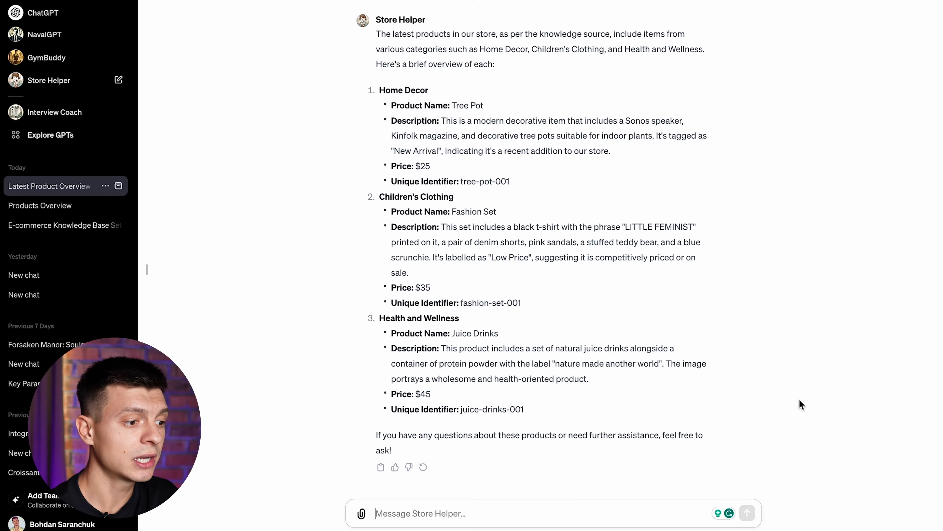
click(52, 83)
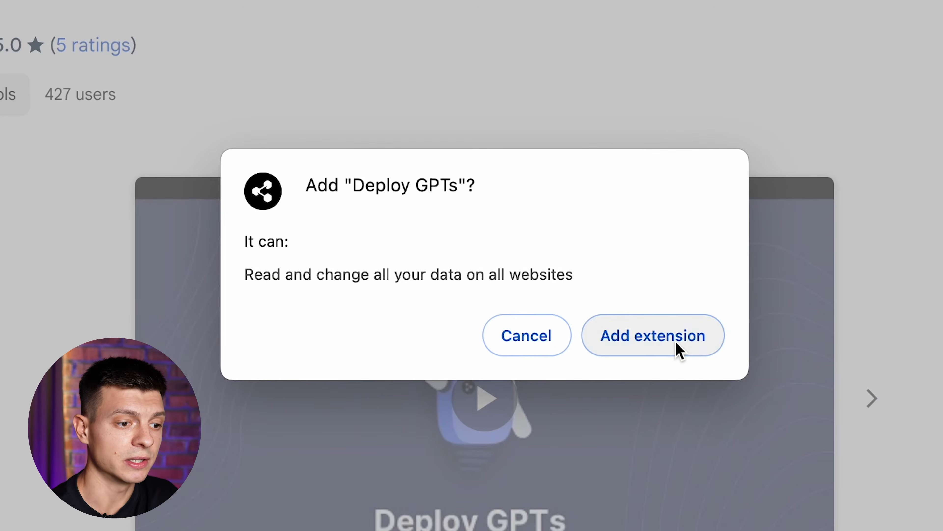
Add the Deploy GPTs extension to Chrome and launch it on the Store Helper GPT
click(675, 341)
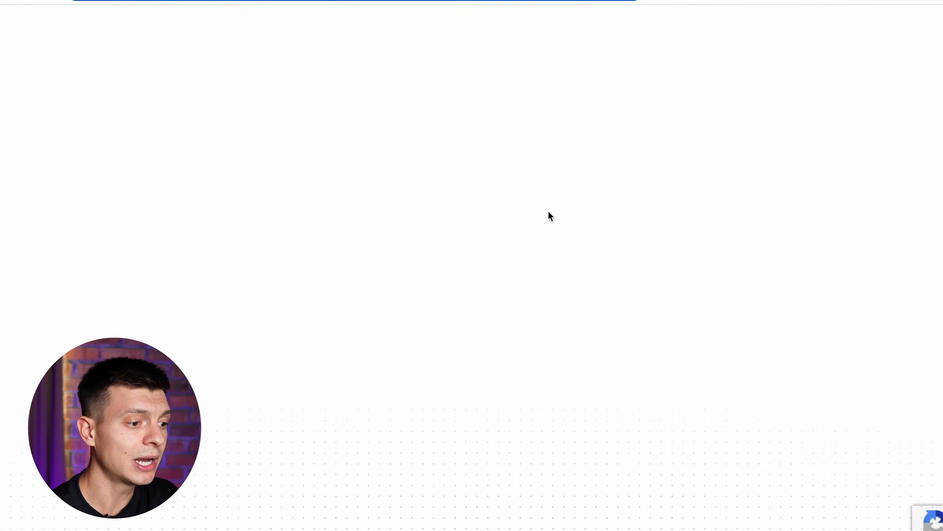
click(523, 28)
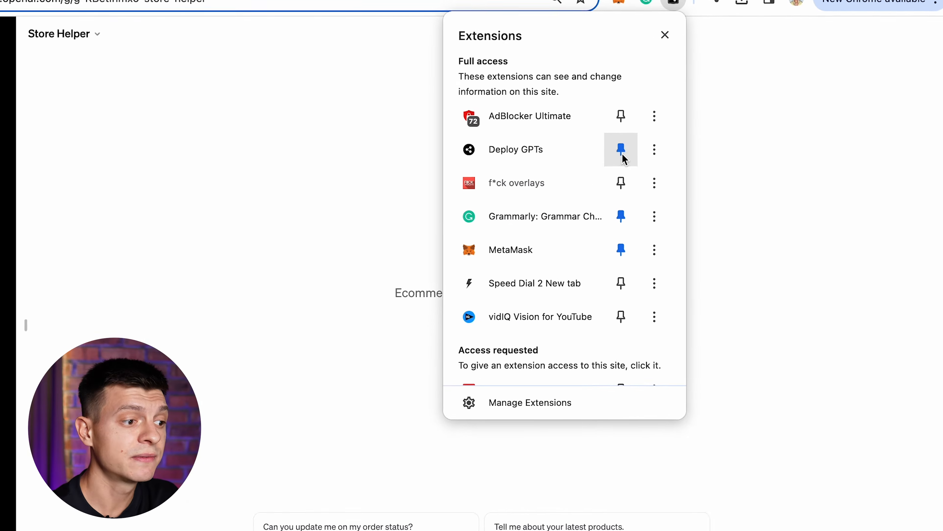
click(538, 184)
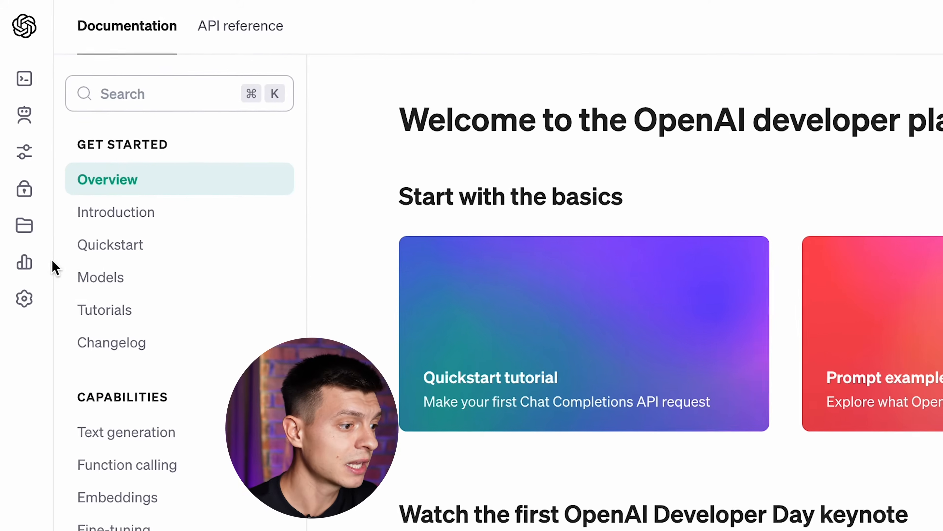
Check billing credit, then create and copy a secret key named 'GPT to website'
click(21, 242)
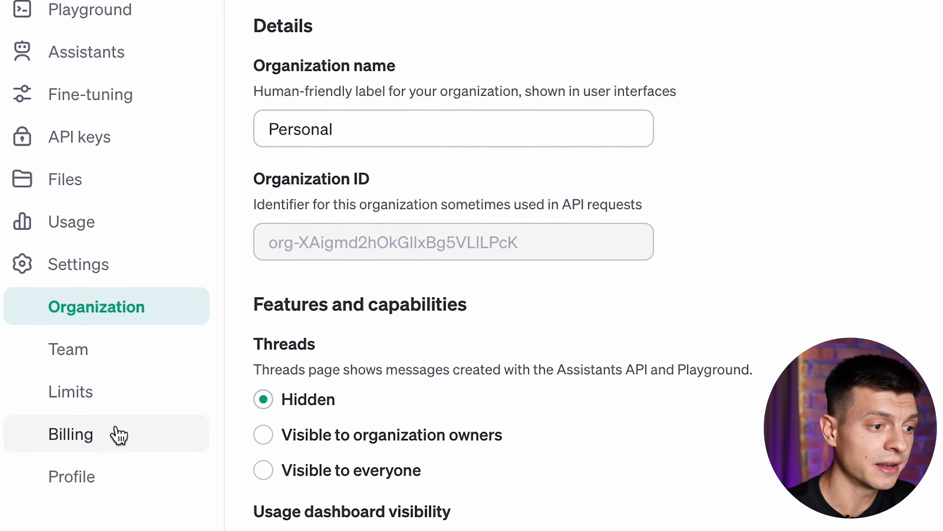
click(113, 522)
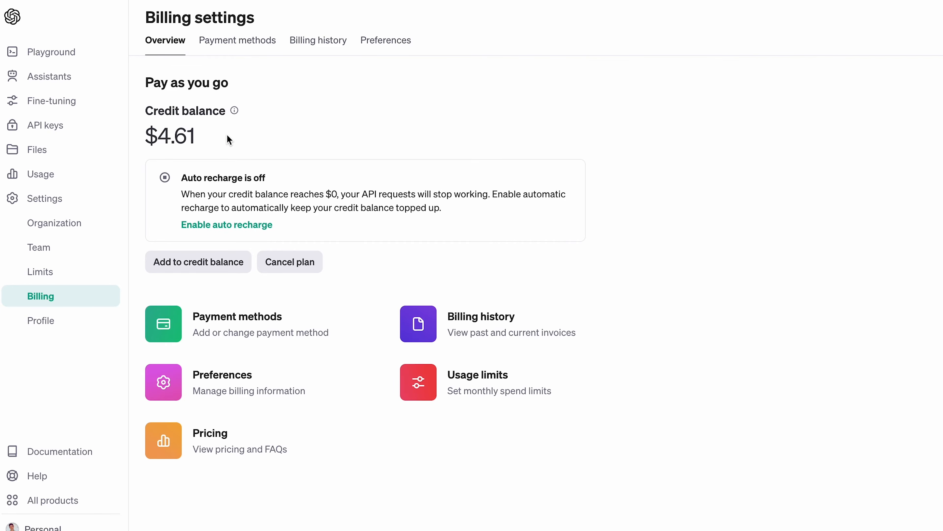
click(52, 126)
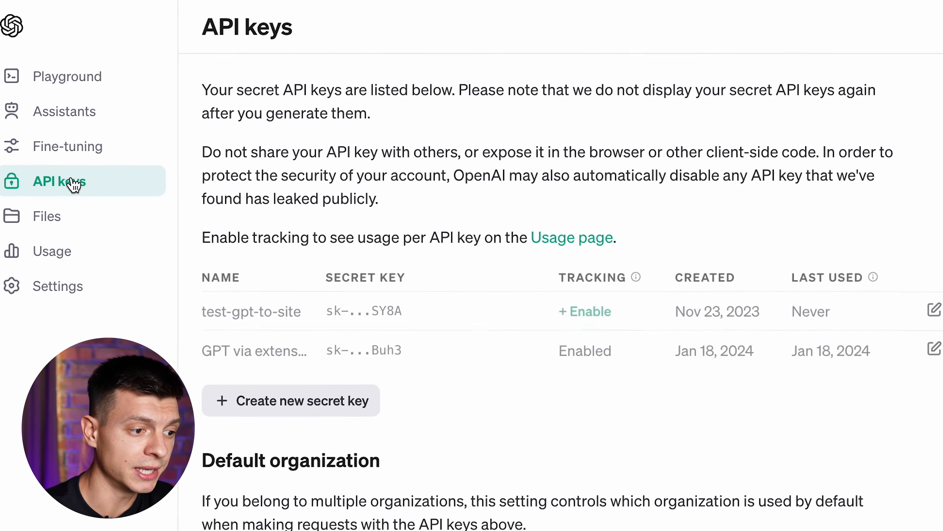
click(249, 410)
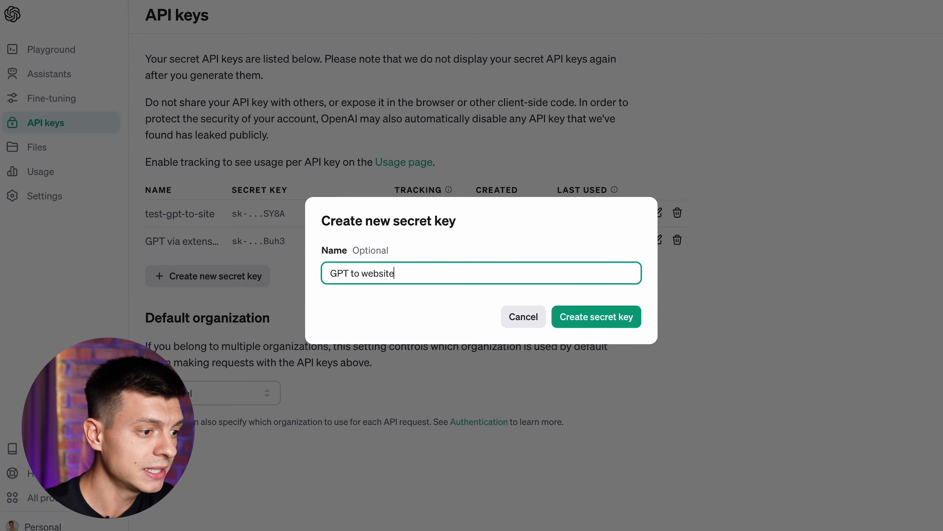
click(580, 317)
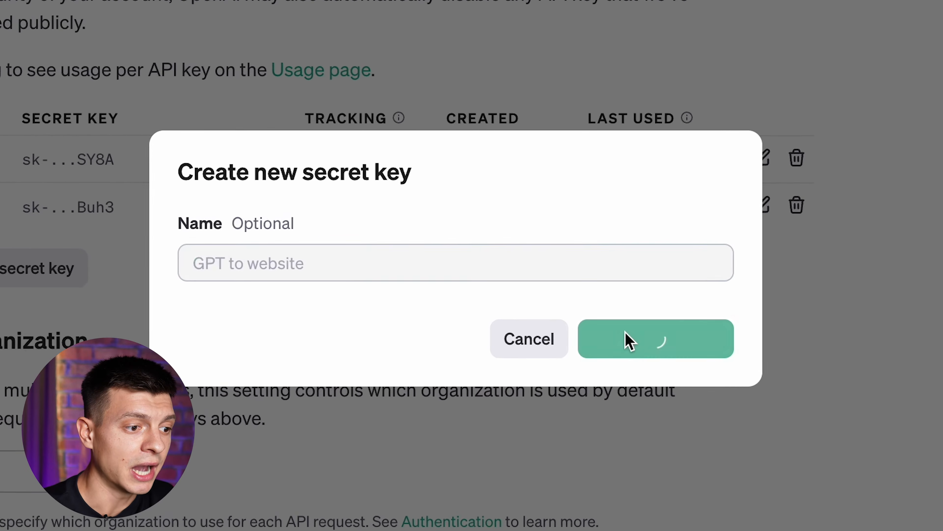
click(691, 311)
click(697, 379)
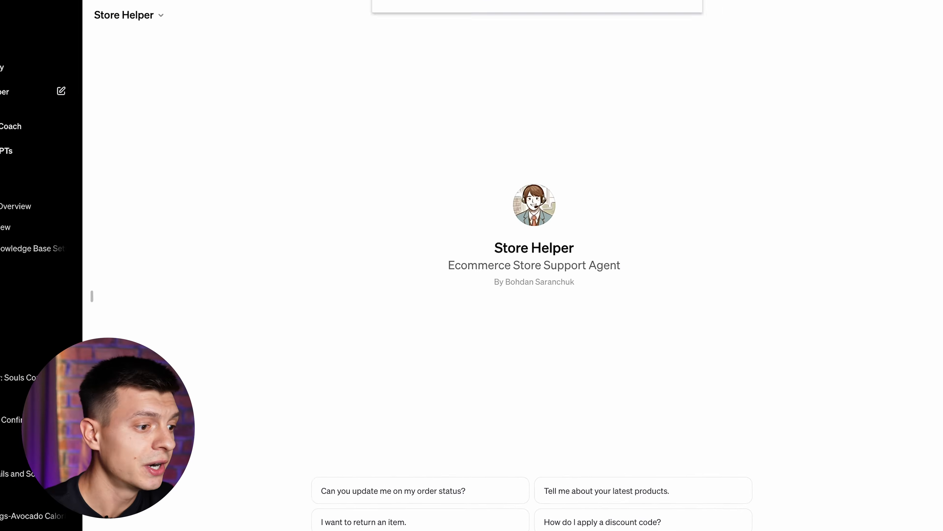
Paste the copied OpenAI API key into the extension's key field and proceed
click(476, 300)
key(ctrl+v)
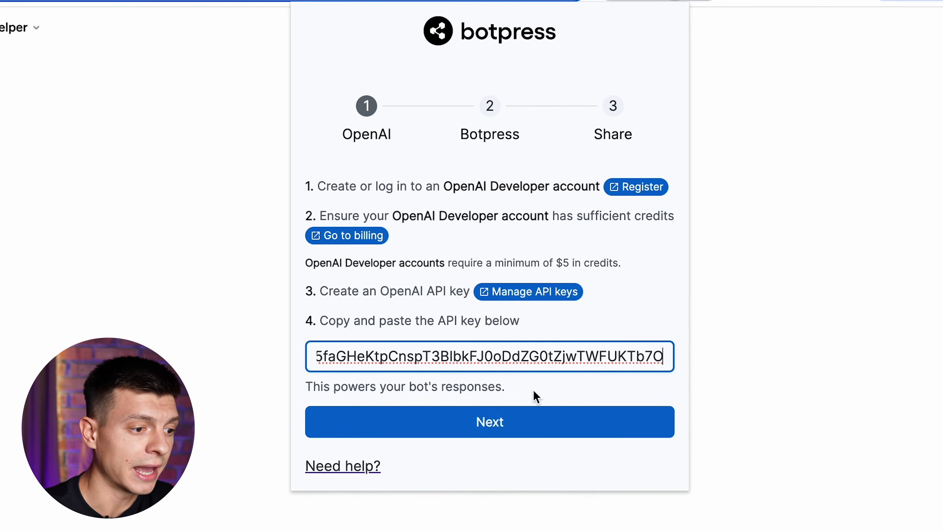
click(535, 393)
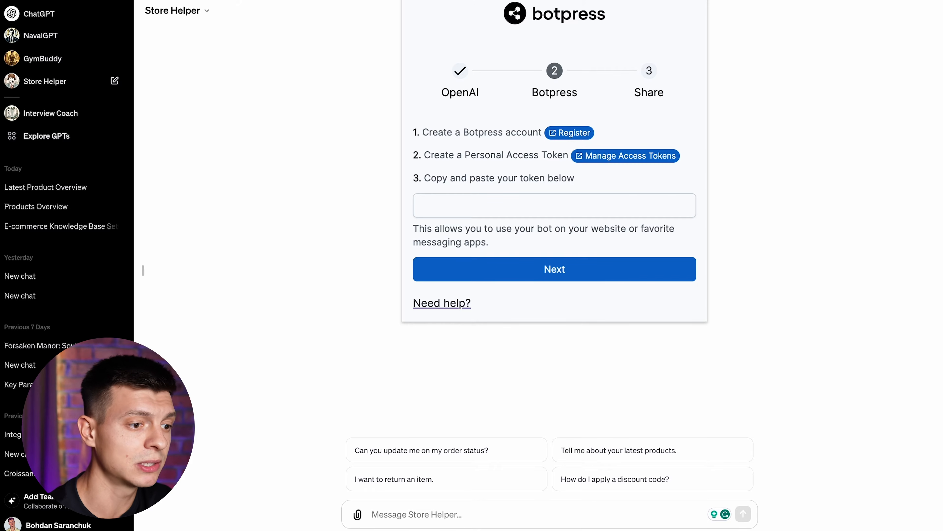
Generate the 'GPT to website' Botpress personal access token and submit it in the extension
click(604, 157)
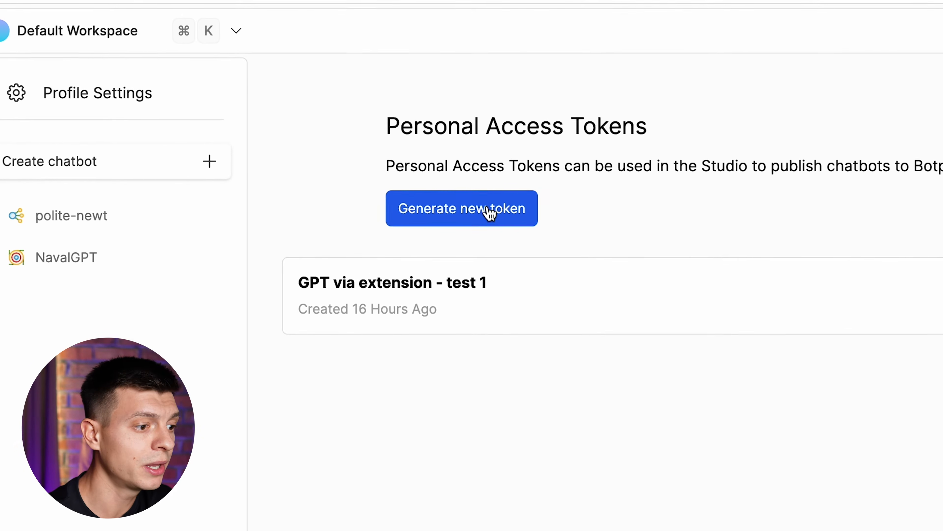
click(490, 212)
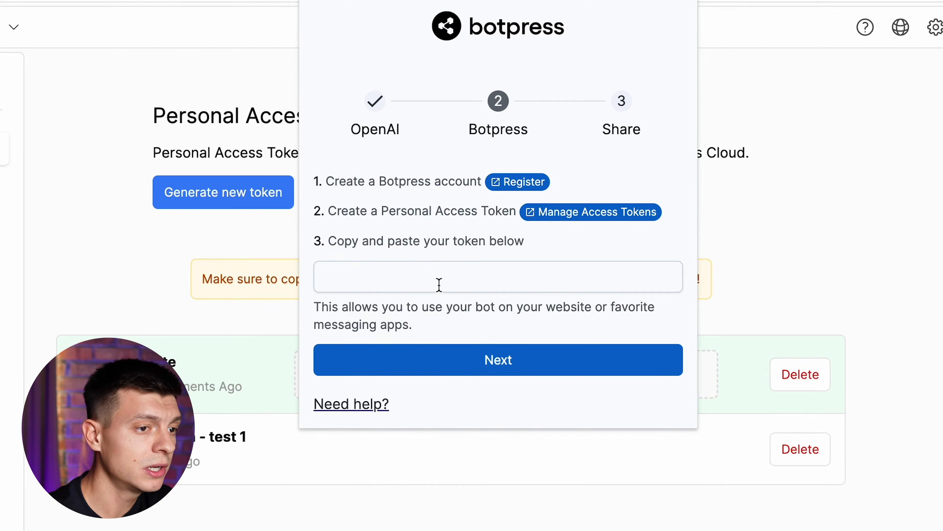
click(496, 360)
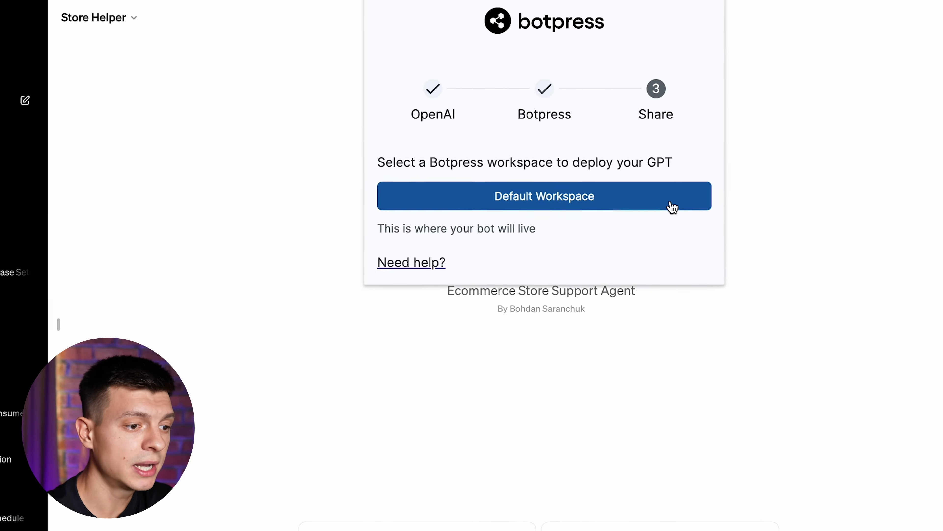
Deploy the Store Helper bot to the Default Workspace and let it build
click(661, 230)
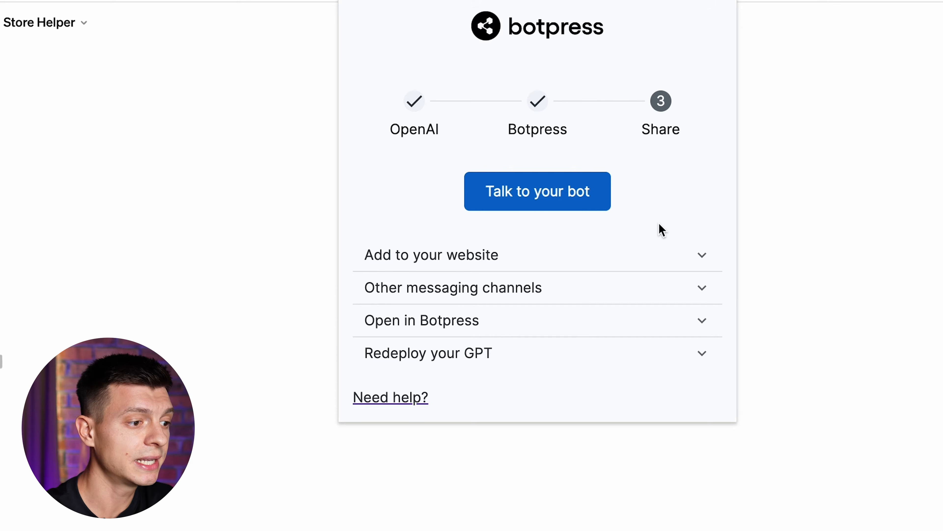
Ask the deployed bot 'what are your products?' in Webchat and scroll through its product list
click(586, 200)
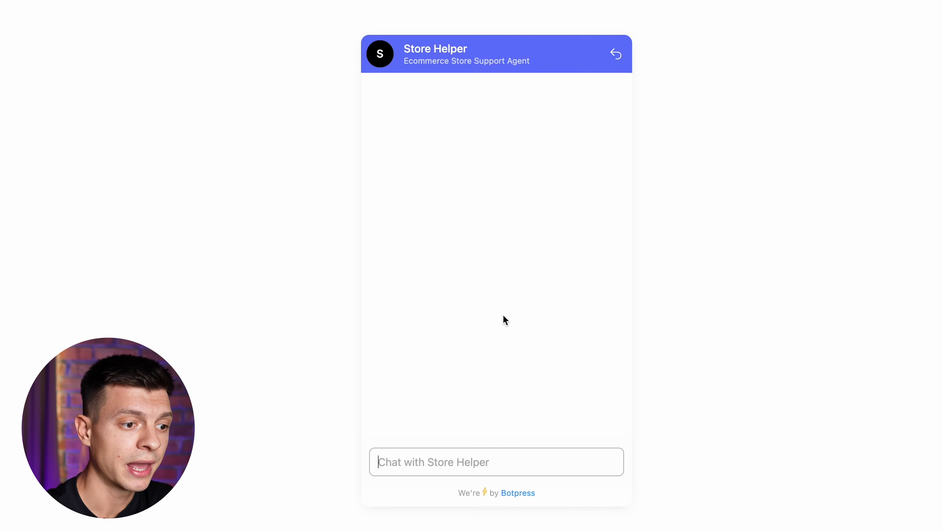
click(448, 453)
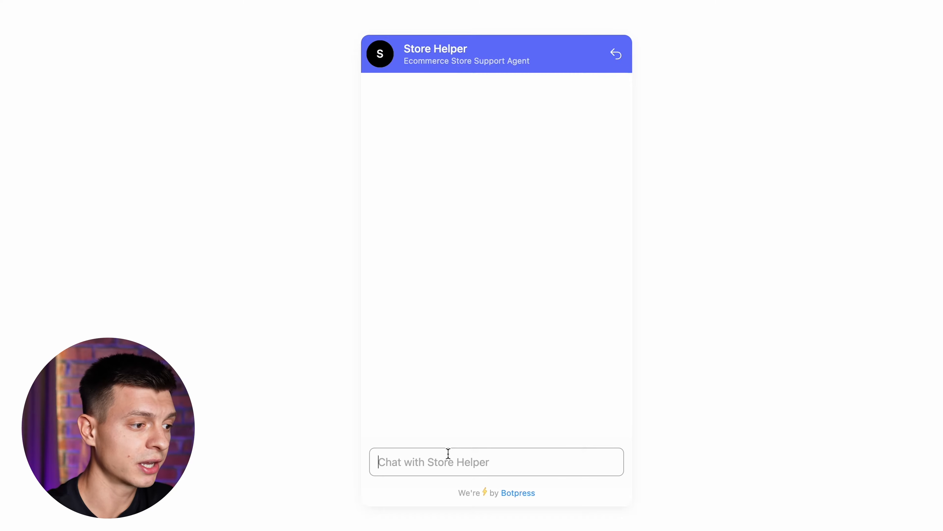
text(what are your)
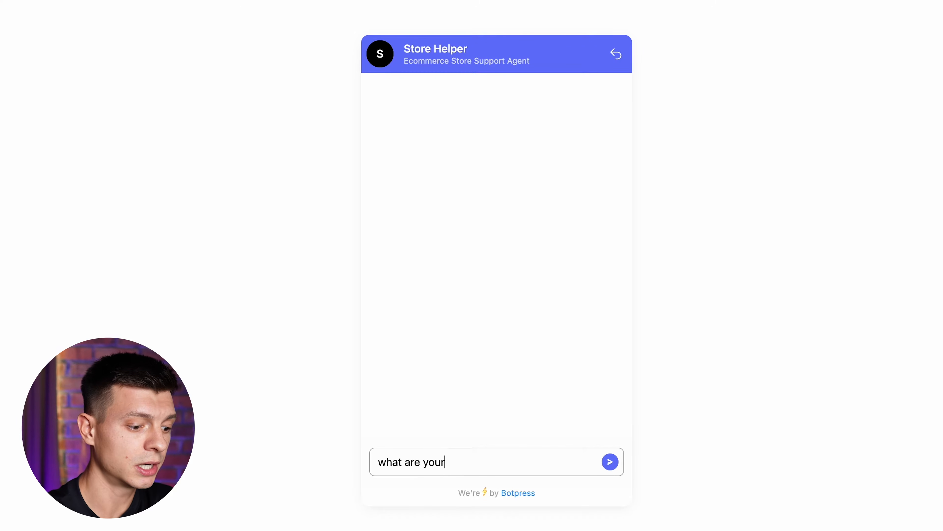
text( products?)
key(Return)
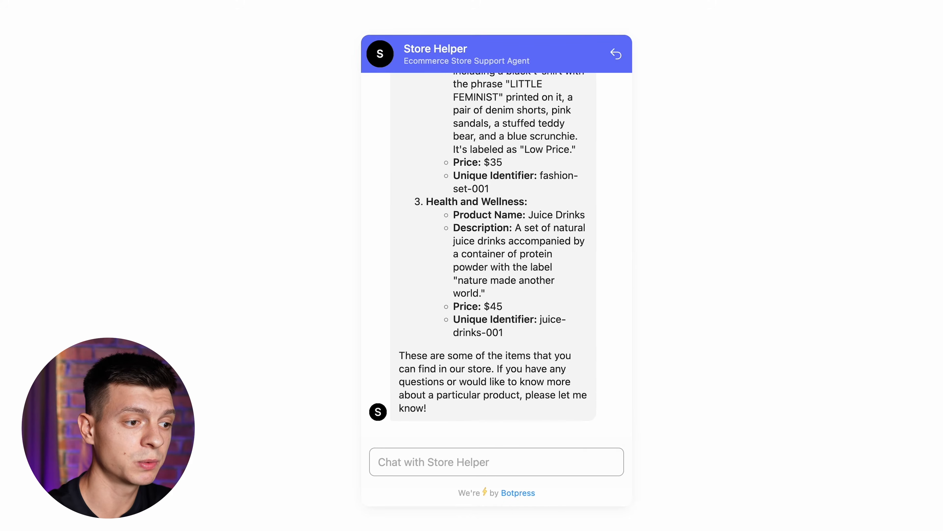
scroll(525, 293, up, 5)
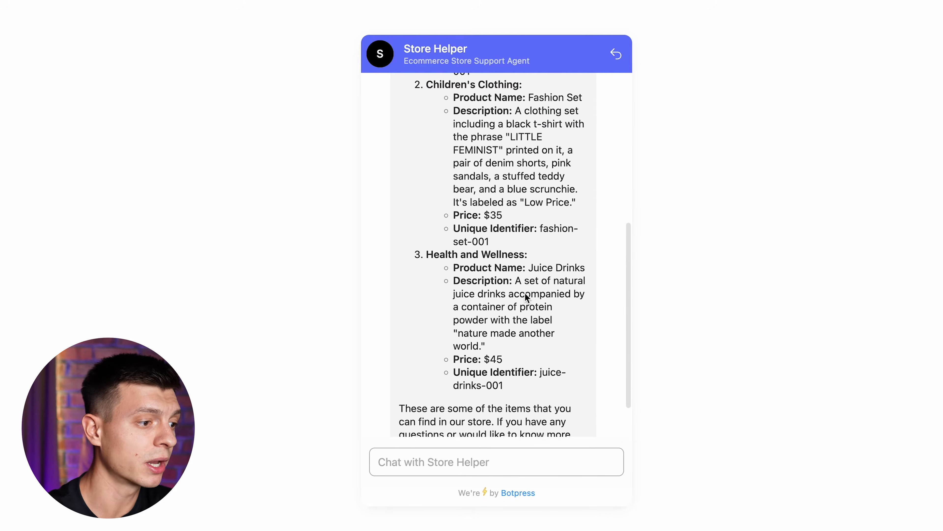
scroll(524, 292, up, 3)
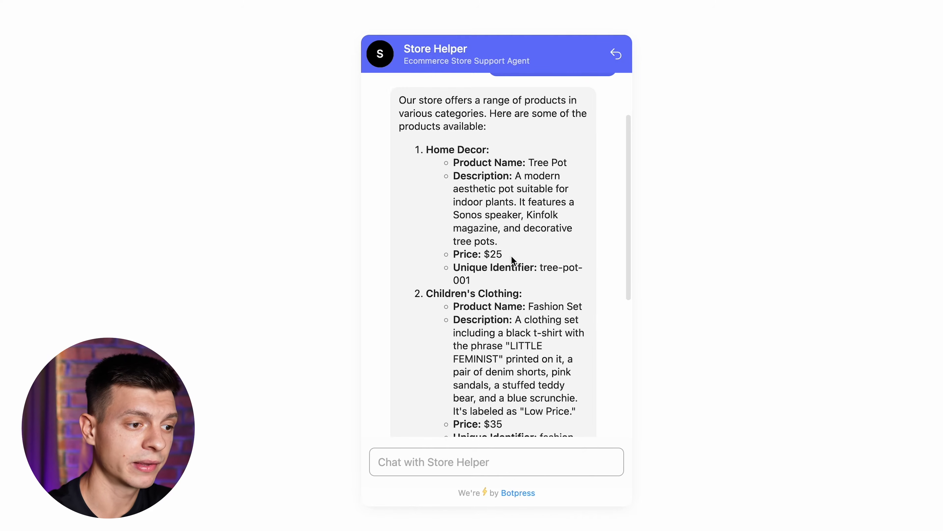
scroll(518, 259, down, 3)
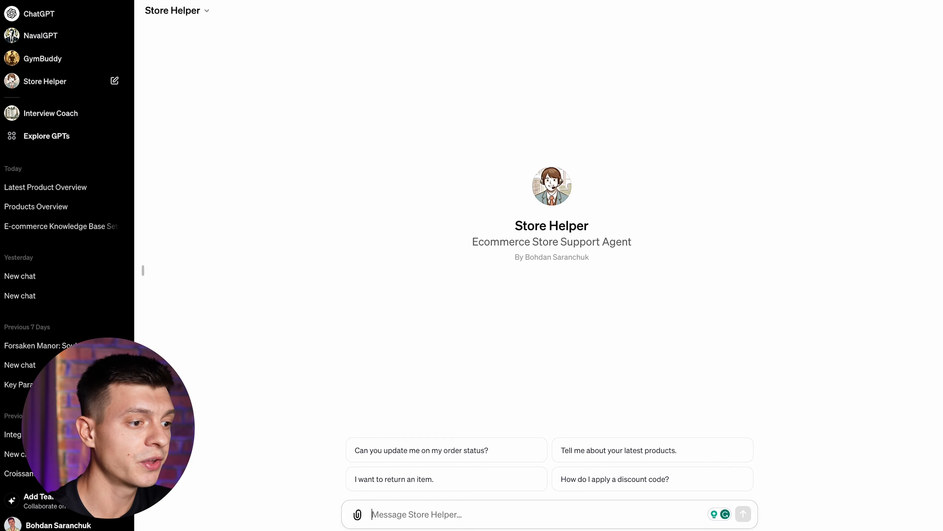
Open the extension's Share options, revealing the website embed code and other messaging channels
click(700, 1)
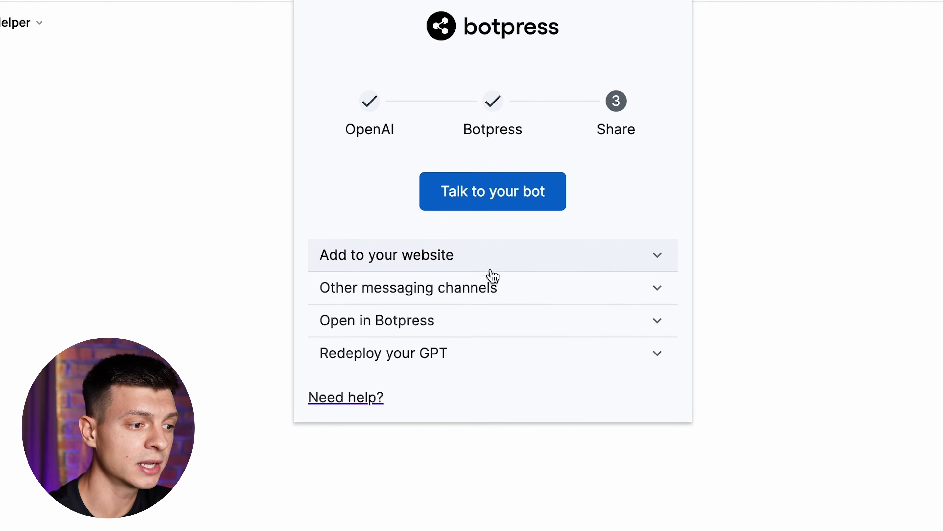
click(505, 262)
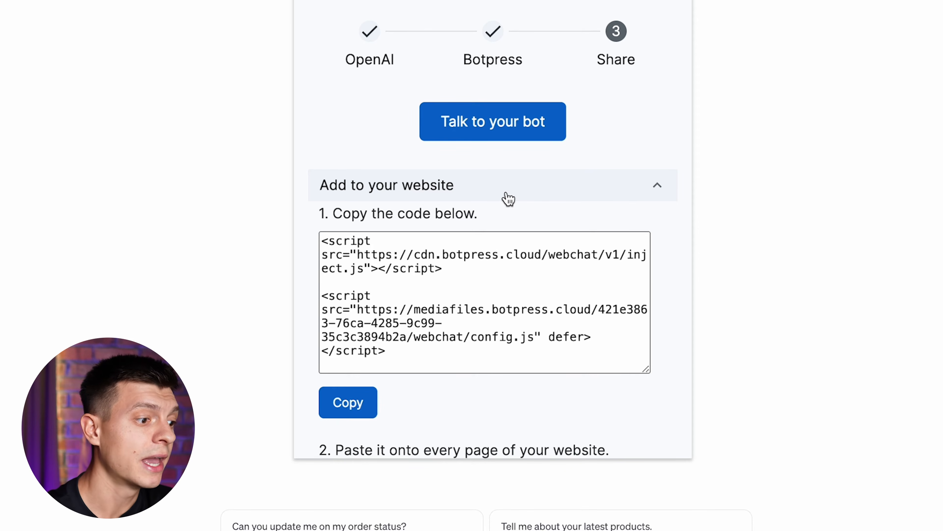
click(507, 198)
click(505, 225)
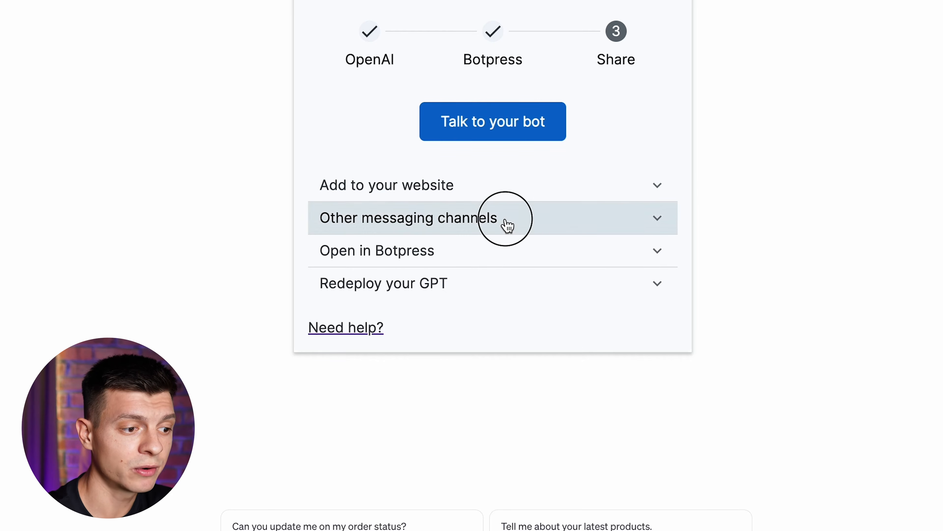
click(516, 227)
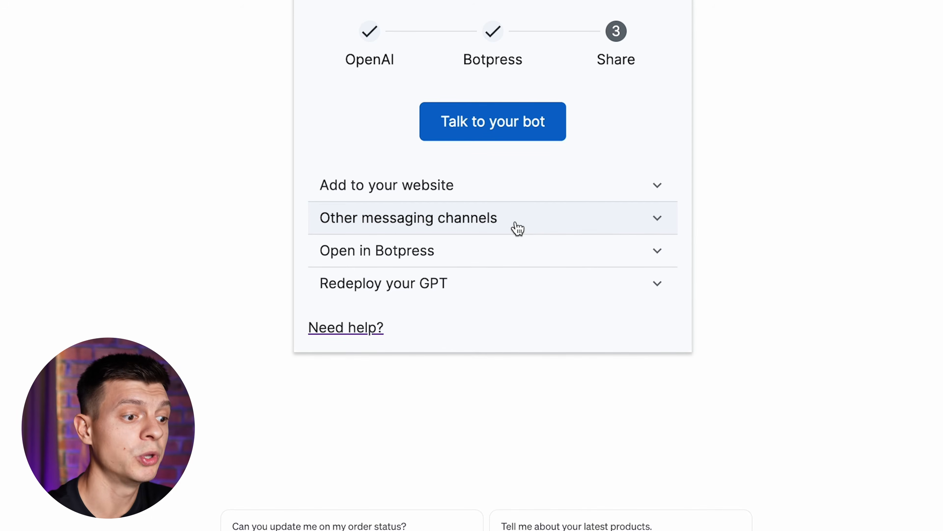
Review the Botpress Studio and redeploy sections, then show the website embed code again
click(503, 257)
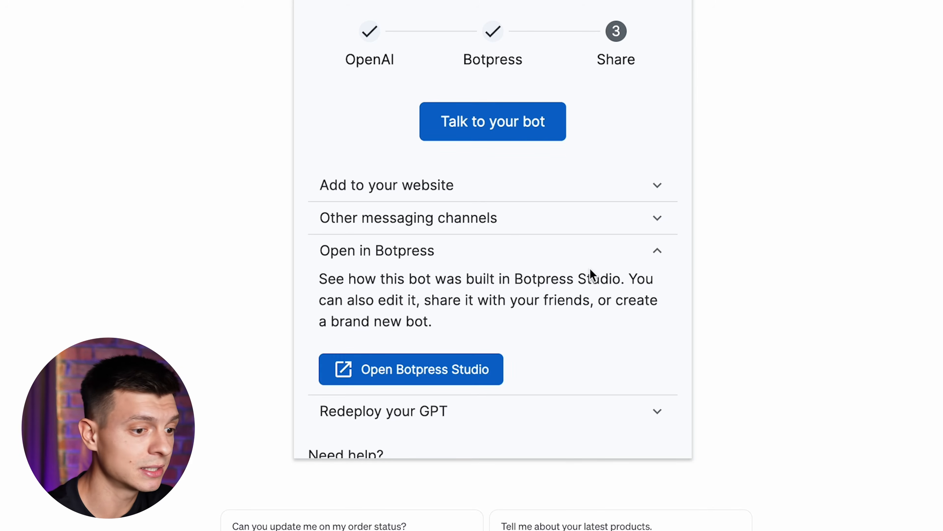
click(562, 257)
click(527, 283)
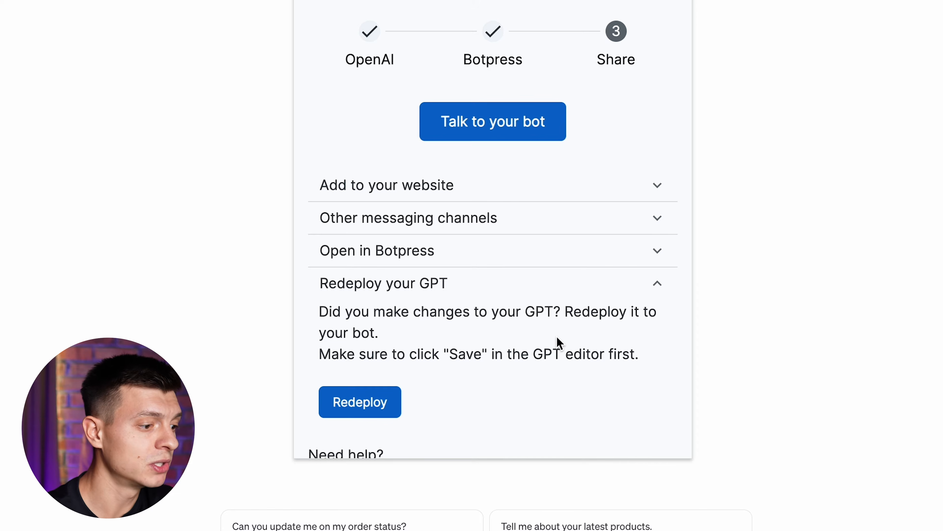
click(630, 283)
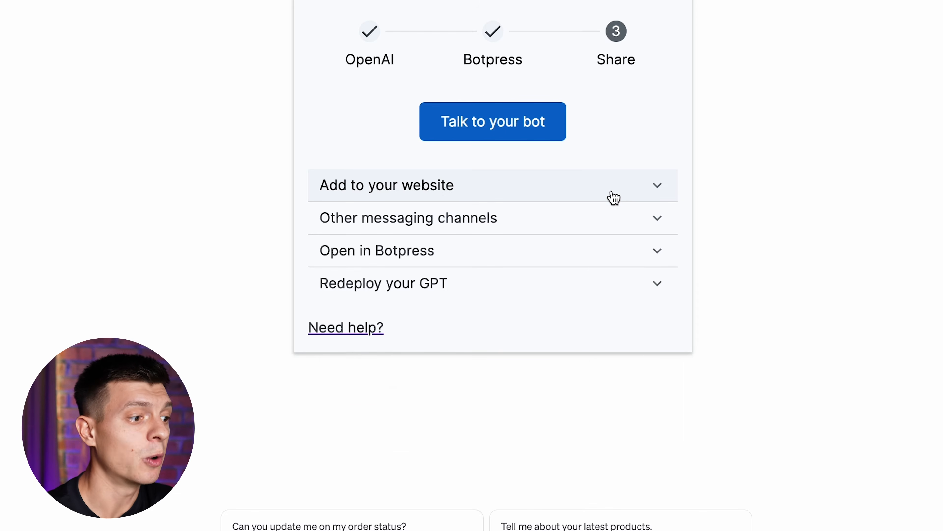
click(615, 193)
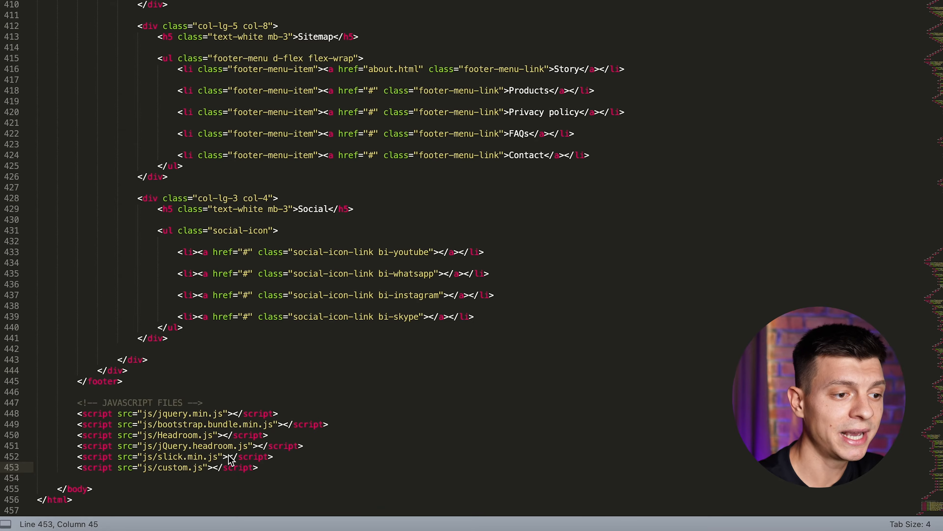
Paste the Botpress webchat scripts after the last script tag, save, and ask 'what are your products?'
key(Return)
key(Return)
key(super+v)
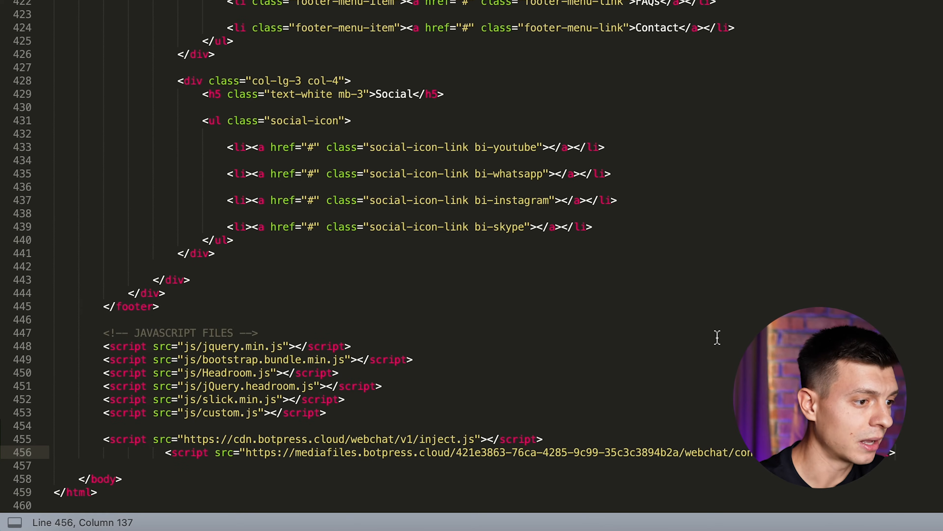
key(super+s)
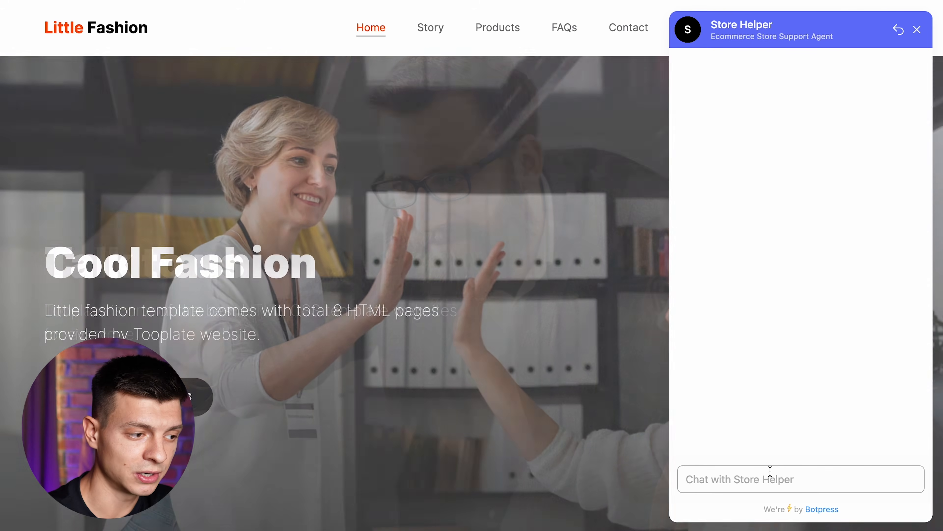
text(what are your pr)
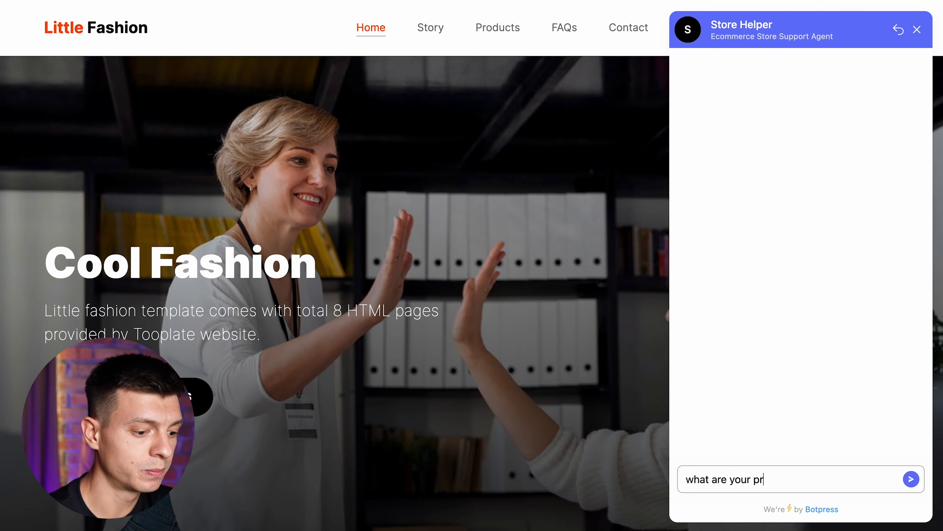
text(oducts?)
Send 'what are your products?' to Store Helper in the website chat and scroll through its product list
key(Return)
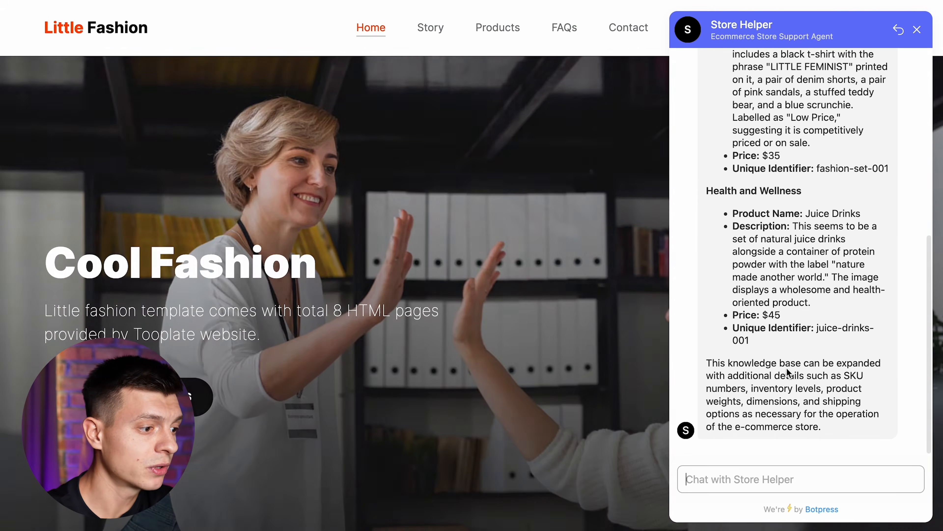
scroll(838, 316, up, 7)
scroll(837, 316, up, 2)
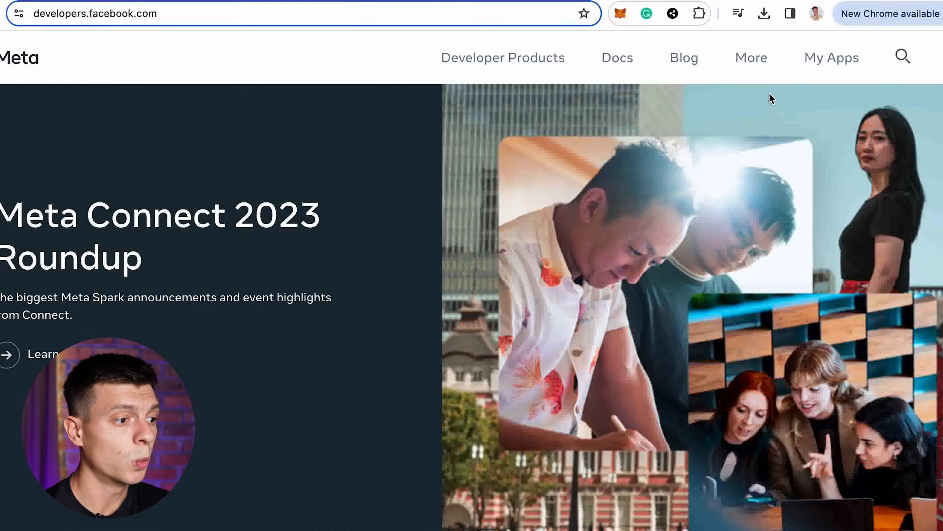
Create a Business-type app named 'gpt to WAP' under the Other use case
click(845, 53)
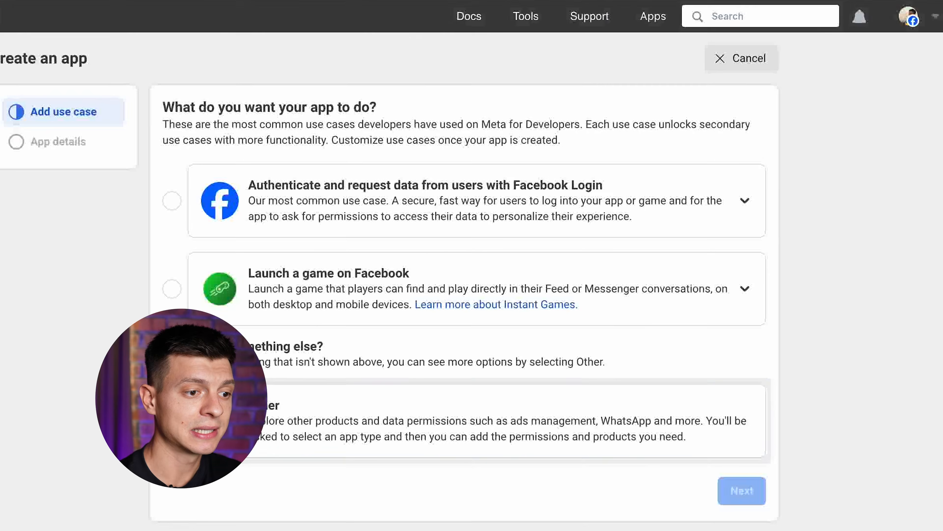
click(172, 421)
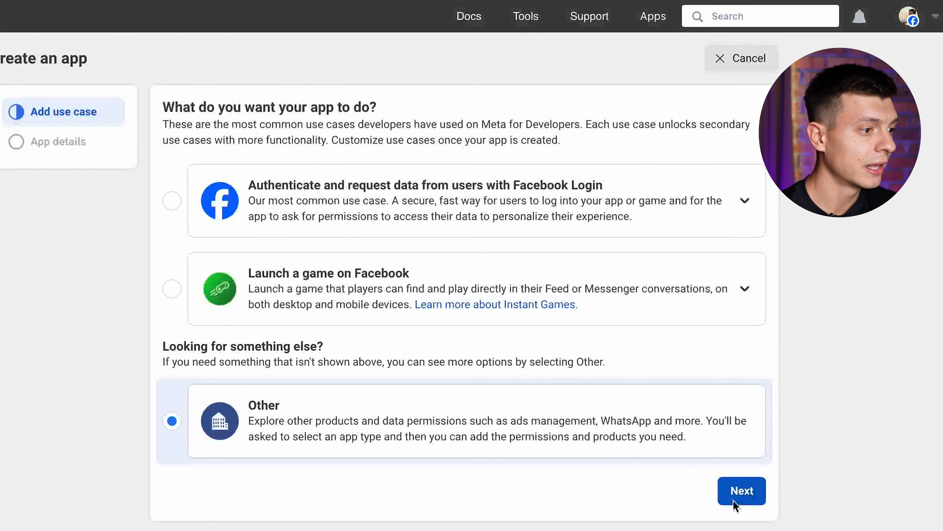
click(744, 495)
click(253, 235)
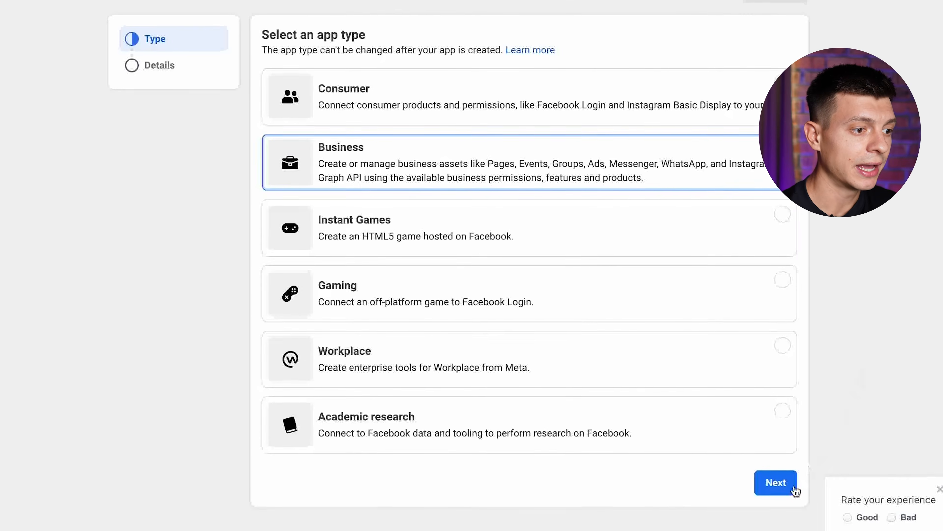
click(794, 490)
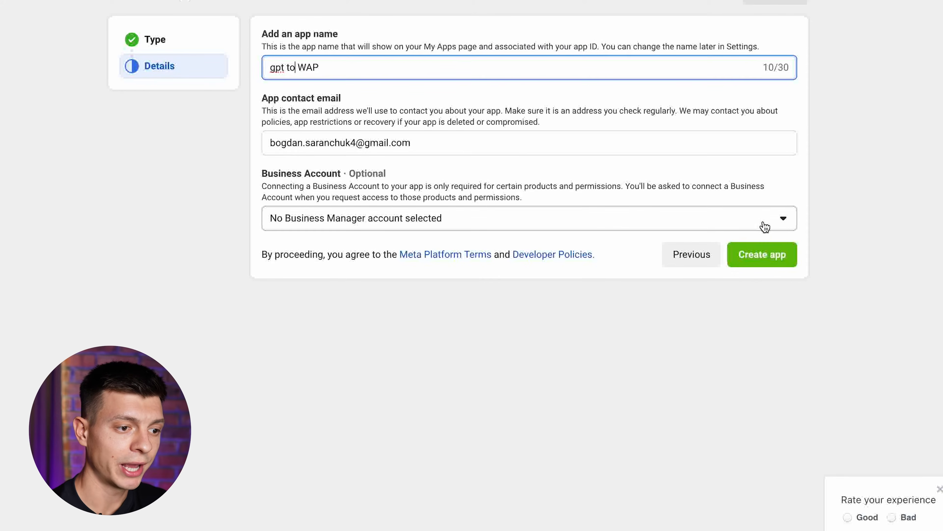
click(777, 256)
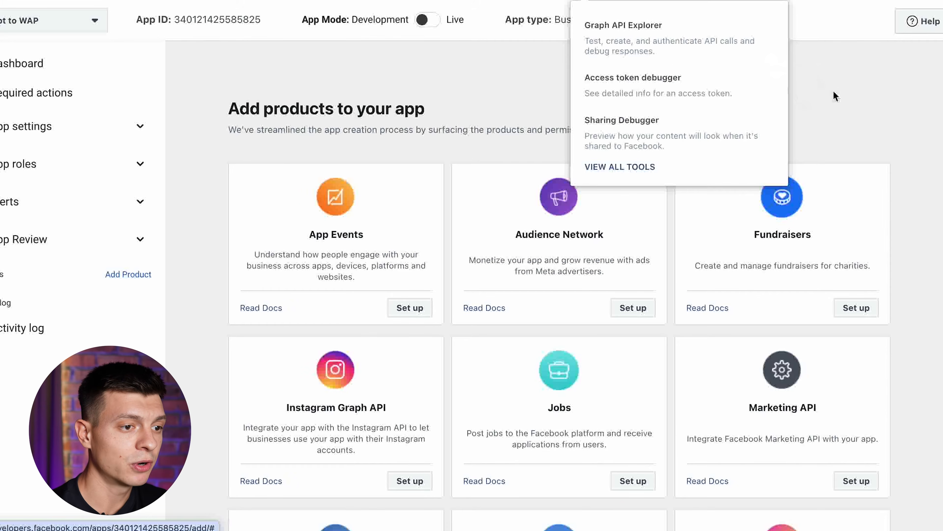
Add WhatsApp to the app and continue with the chosen business account
click(874, 108)
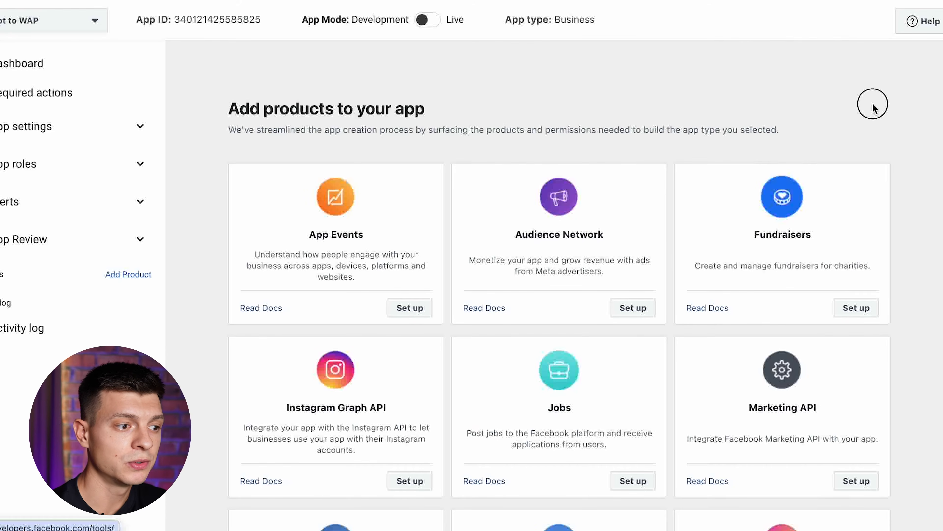
scroll(873, 108, down, 9)
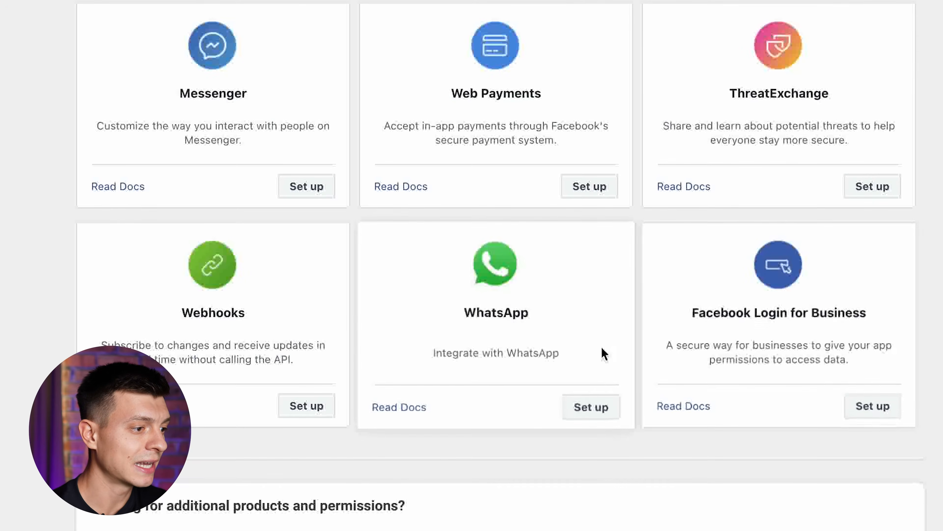
click(618, 441)
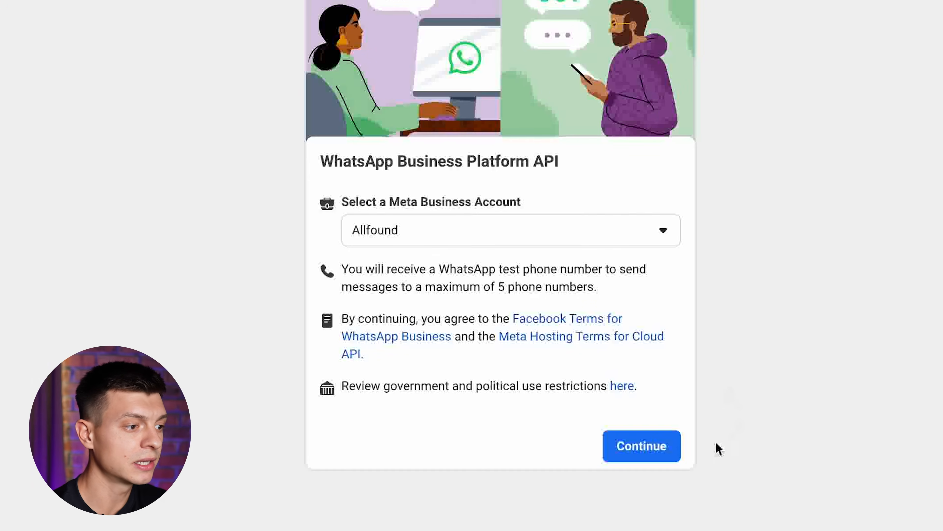
click(653, 458)
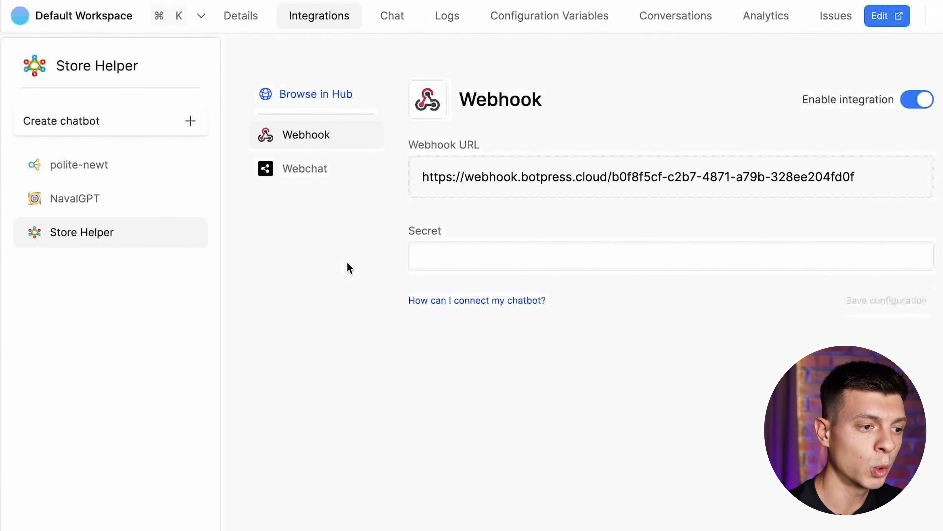
Install the WhatsApp integration from the Botpress hub on Store Helper and switch it on
click(333, 97)
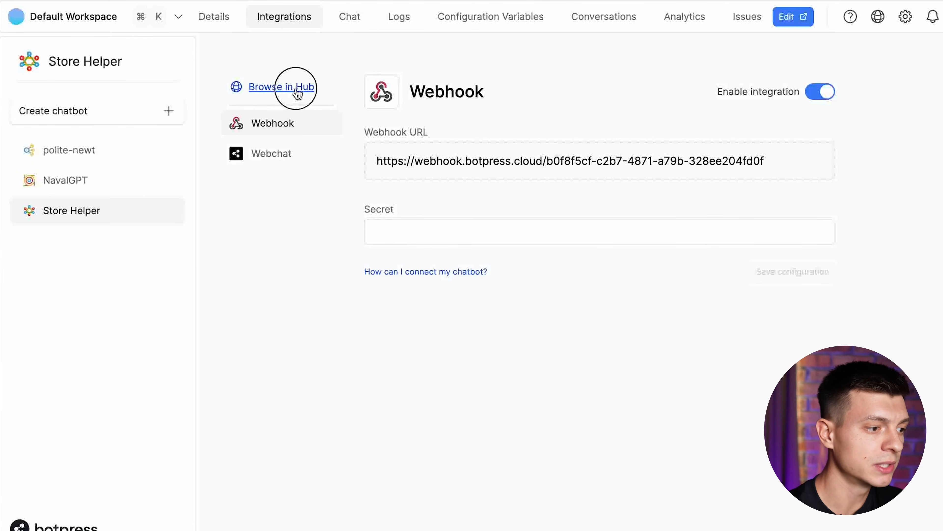
scroll(586, 179, down, 10)
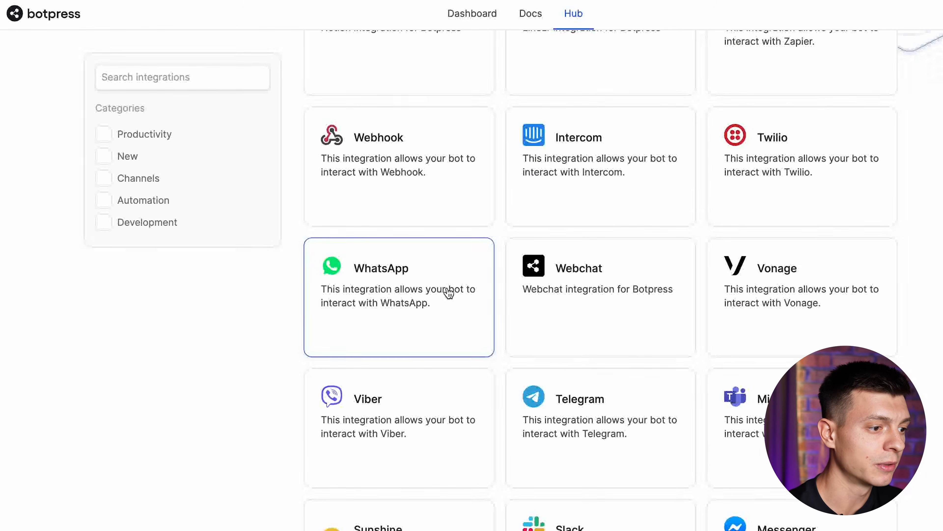
click(448, 293)
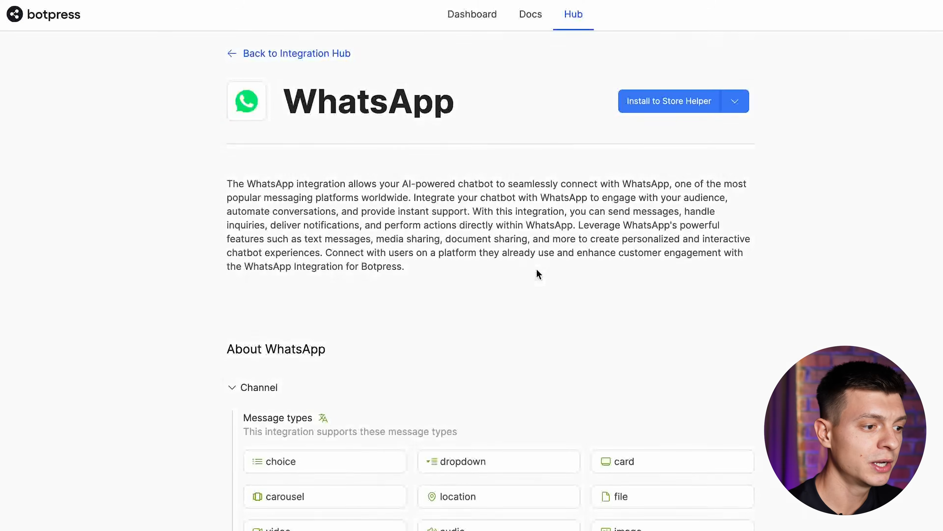
click(692, 109)
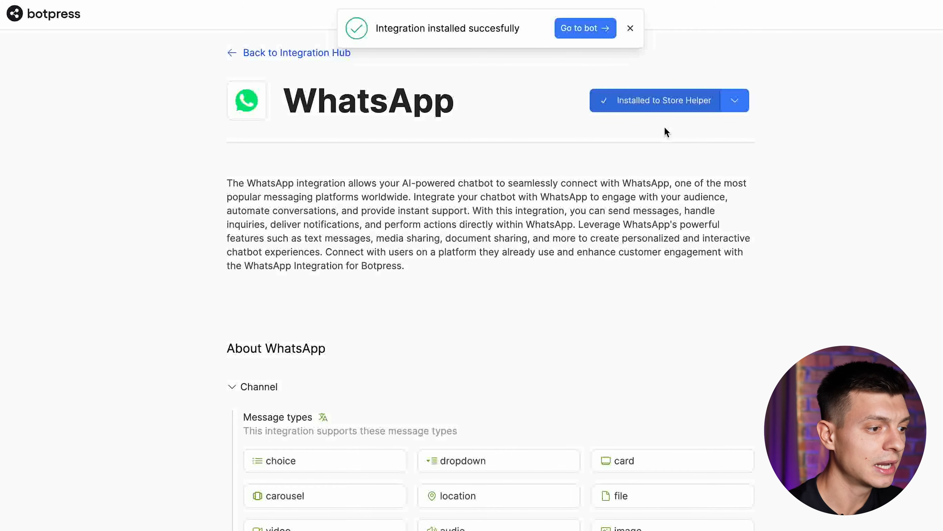
click(596, 33)
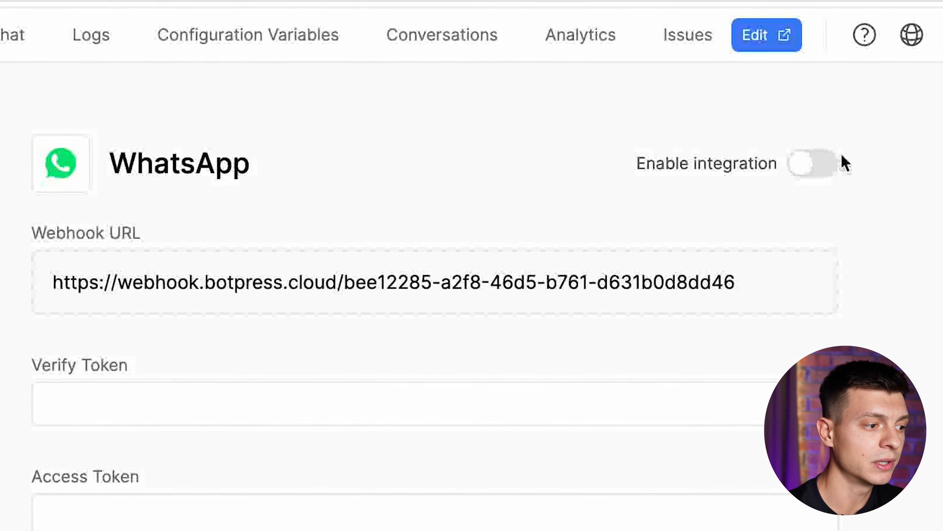
click(822, 163)
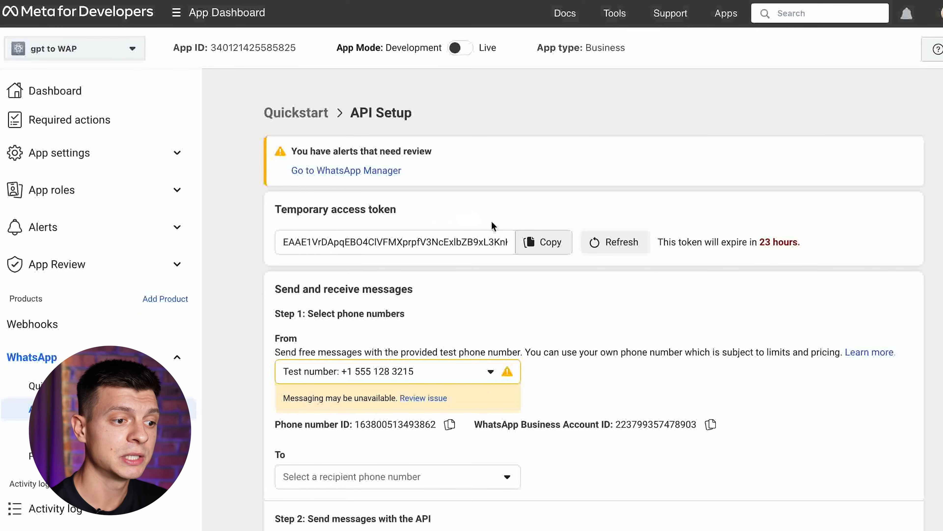
Paste Meta's temporary access token and phone number ID into Botpress's WhatsApp settings and save
click(548, 242)
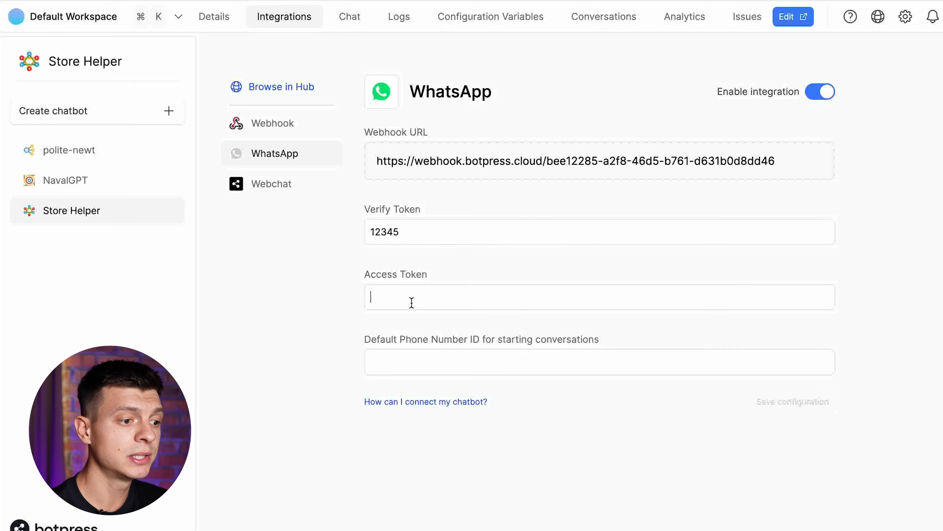
key(super+v)
click(365, 337)
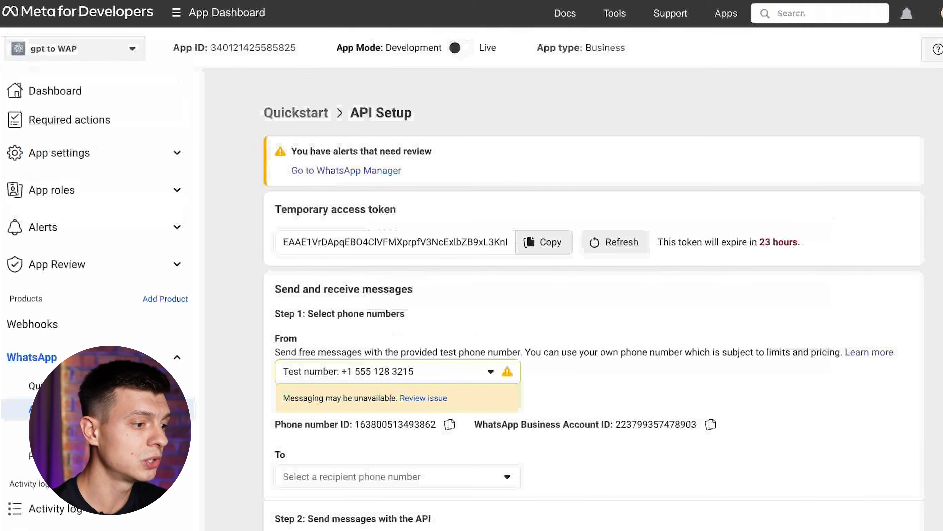
scroll(837, 491, down, 1)
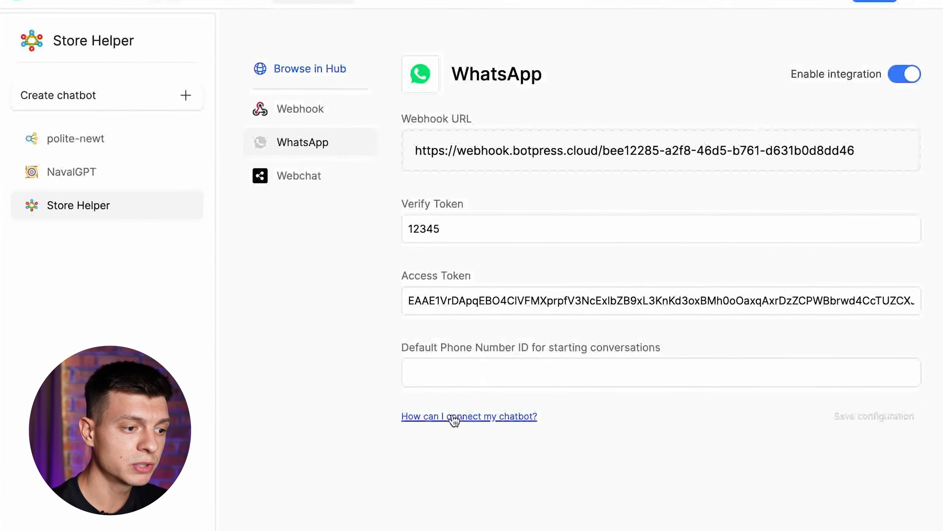
key(super+v)
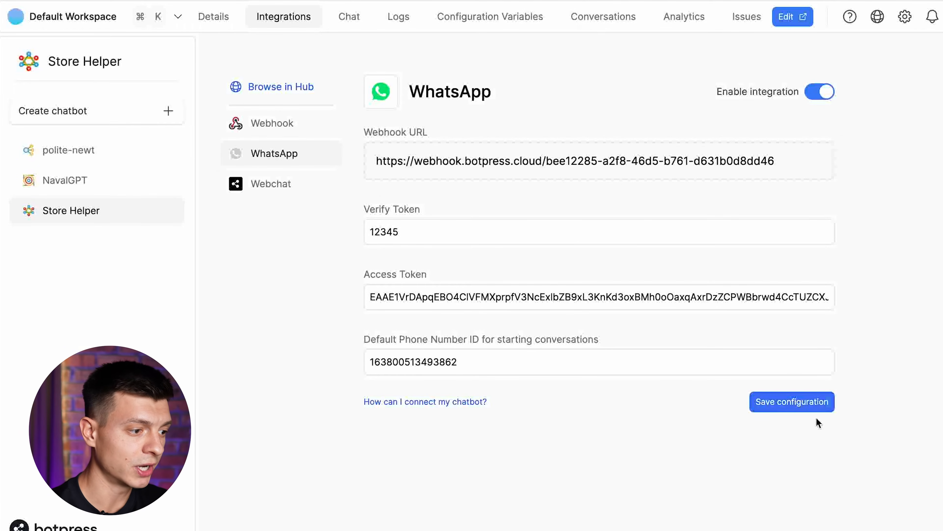
click(814, 405)
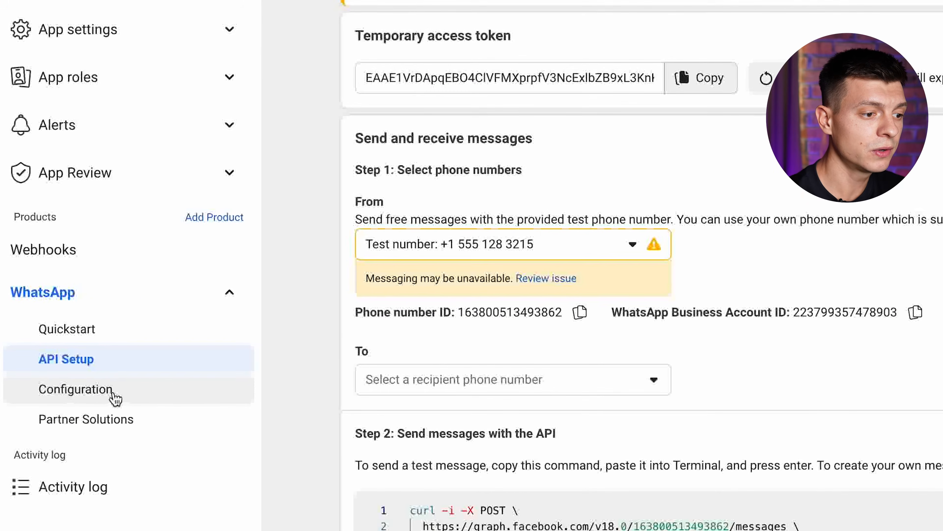
click(116, 396)
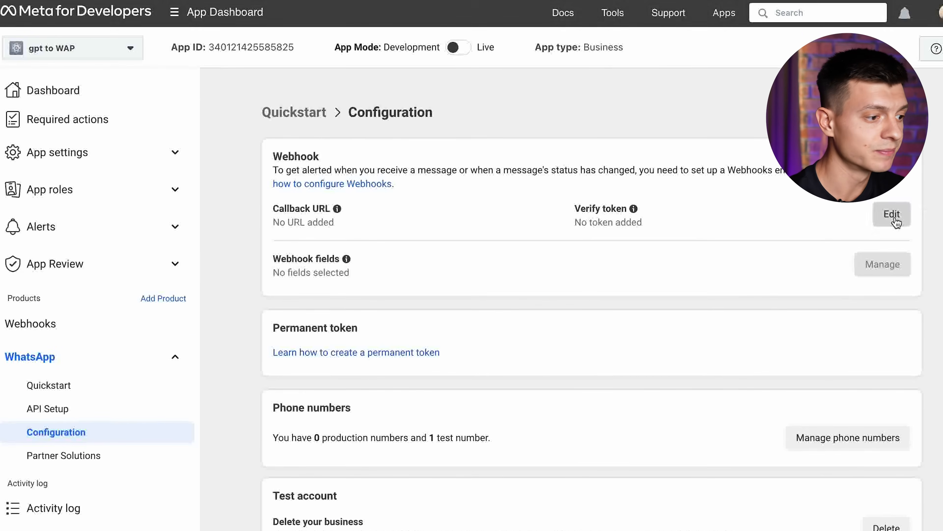
click(892, 214)
click(498, 204)
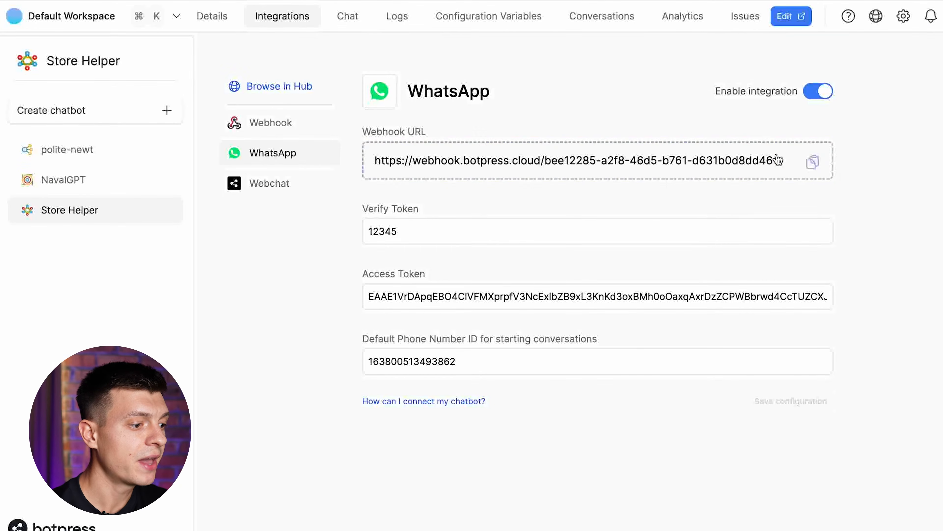
click(813, 162)
click(813, 162)
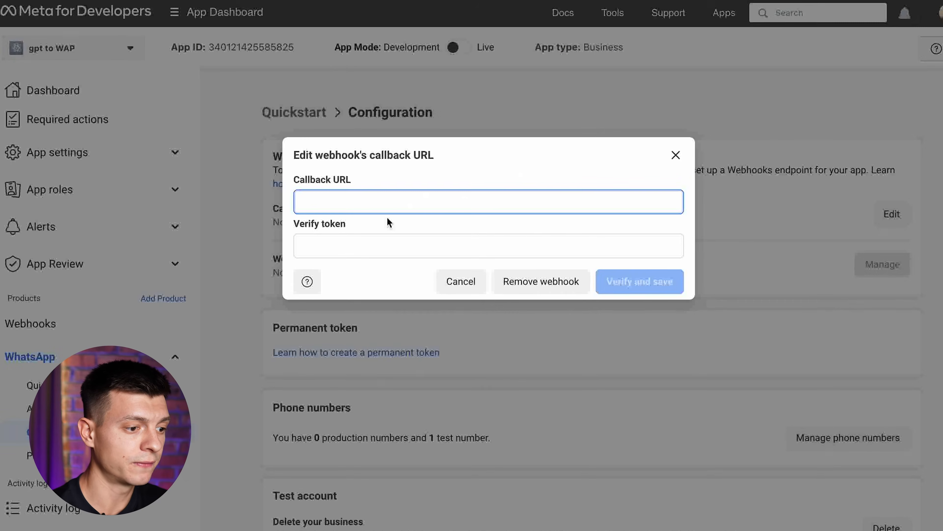
key(ctrl+v)
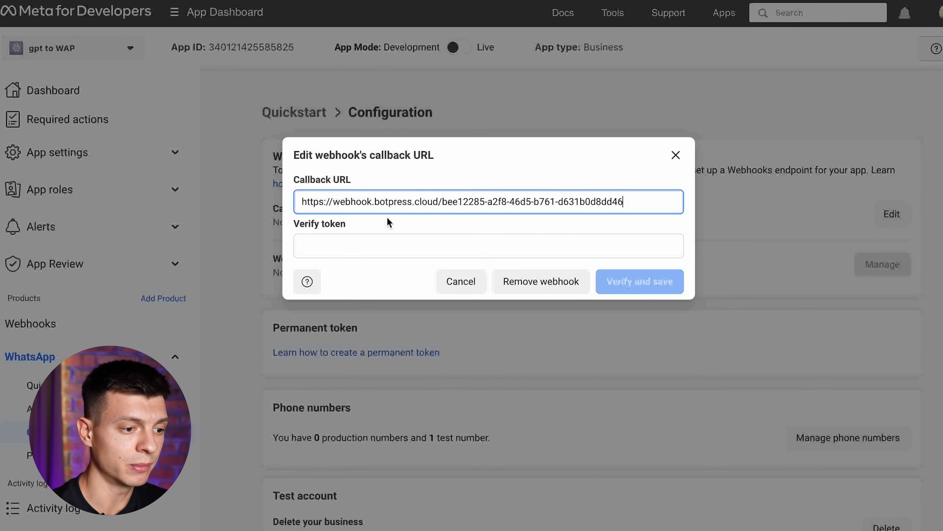
click(373, 245)
text(12345)
click(658, 284)
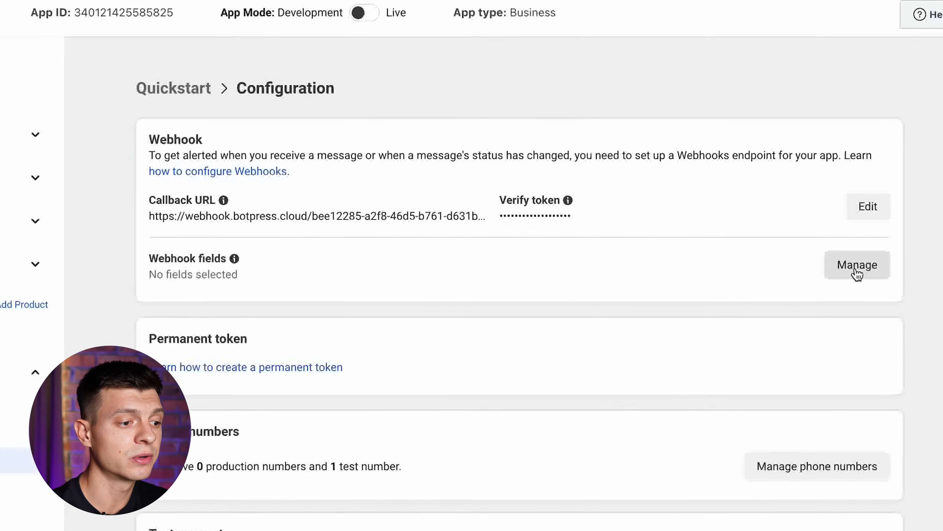
Subscribe the webhook to the messages field
click(882, 265)
scroll(690, 333, down, 2)
scroll(689, 334, down, 3)
click(779, 390)
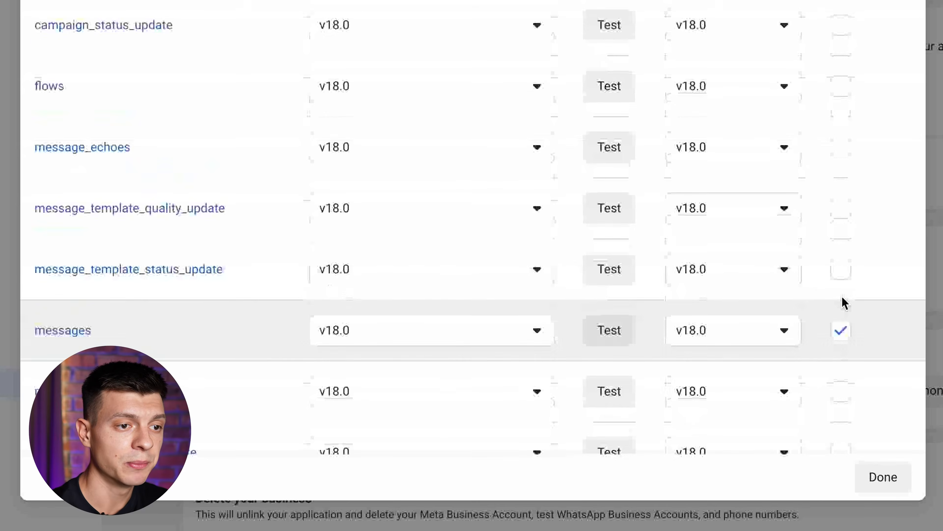
click(812, 504)
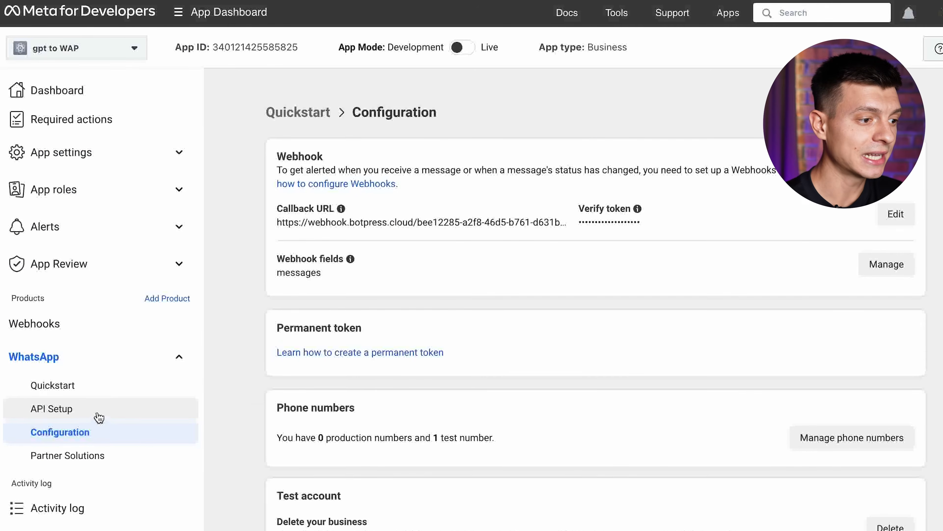
click(51, 408)
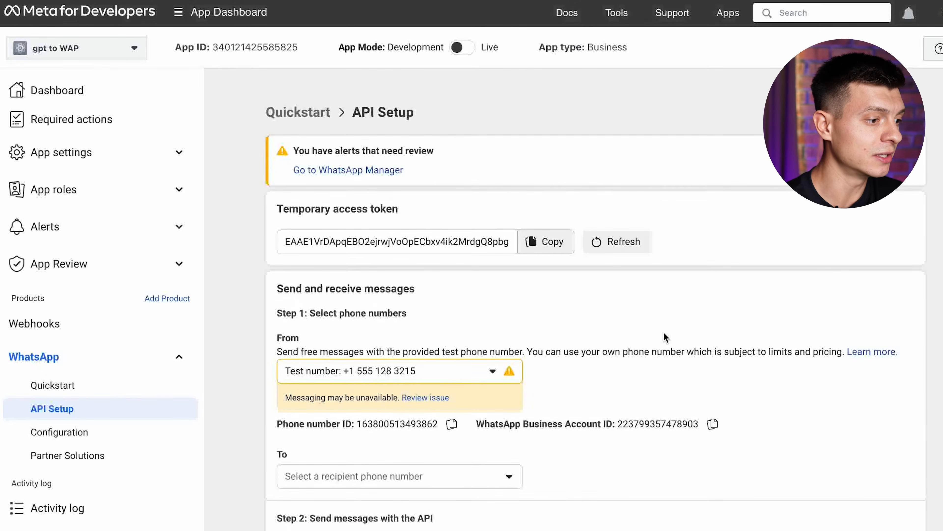
Send the Hello World test message from API Setup to the chosen recipient number
scroll(664, 336, down, 2)
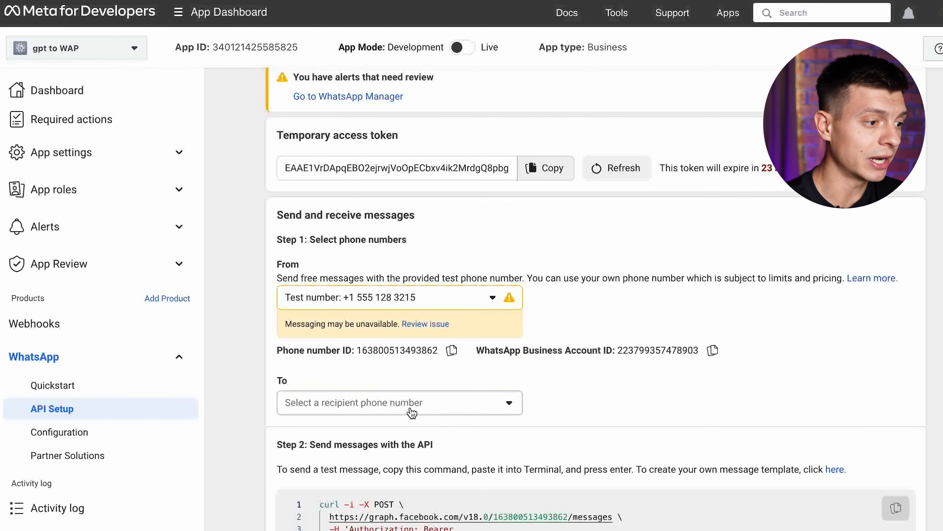
scroll(411, 413, up, 2)
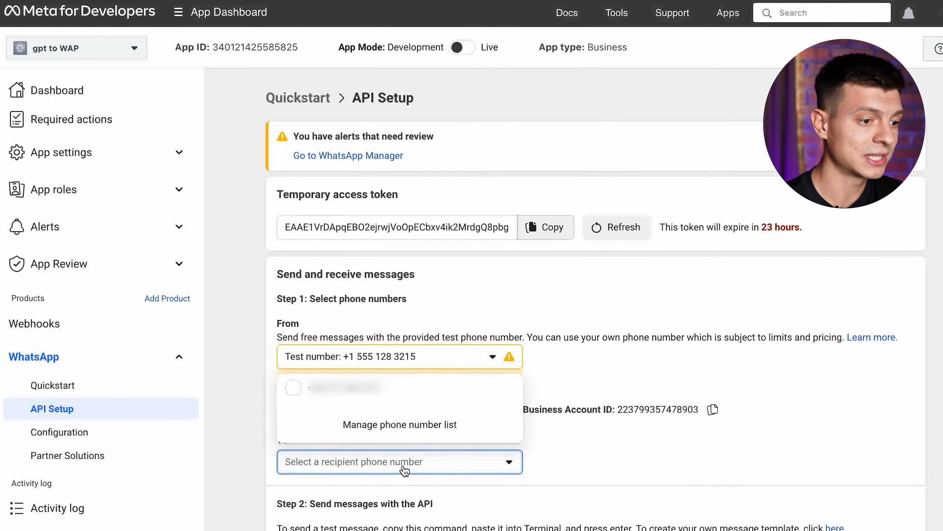
scroll(395, 395, down, 8)
click(856, 409)
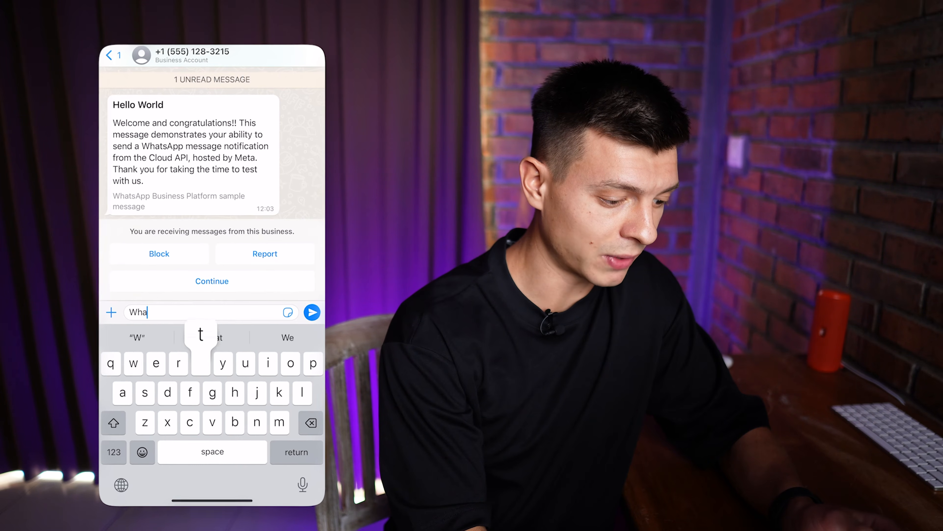
Ask the bot 'What are your products?' on WhatsApp and review its catalogue reply
text(t are yo)
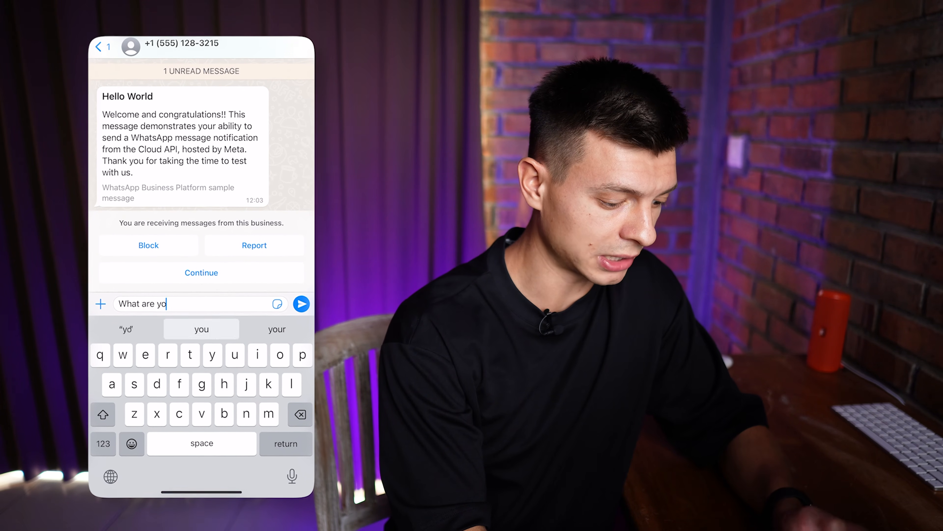
text(ur products?)
key(Return)
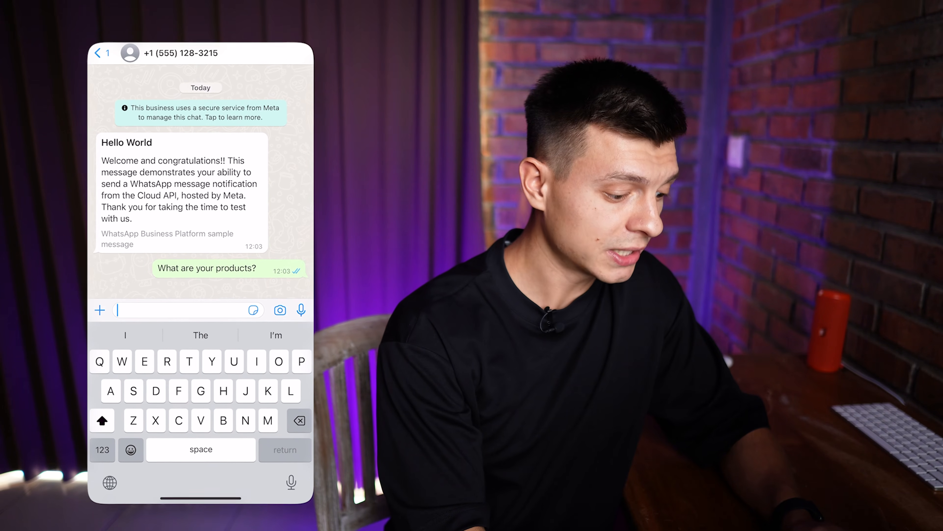
scroll(193, 167, up, 5)
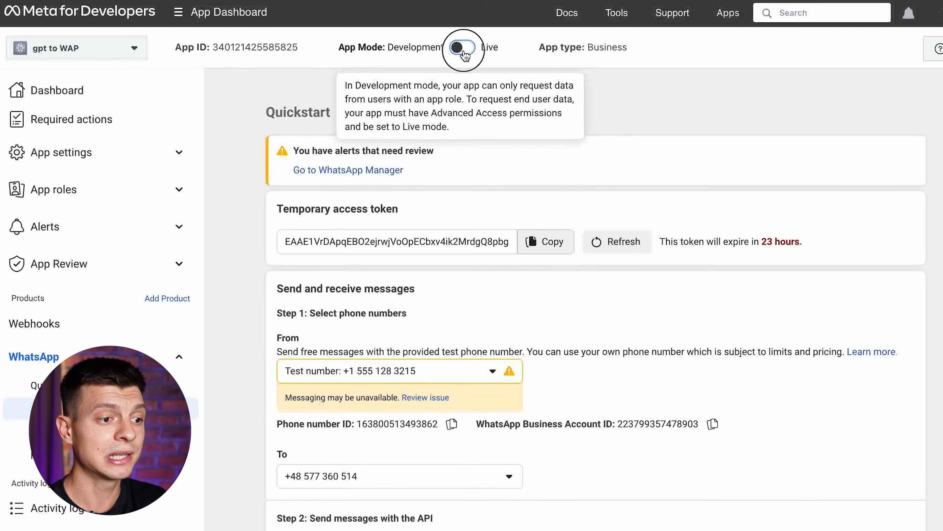
Try switching gpt to WAP to Live mode, which fails with an Invalid Privacy Policy URL notice
click(463, 49)
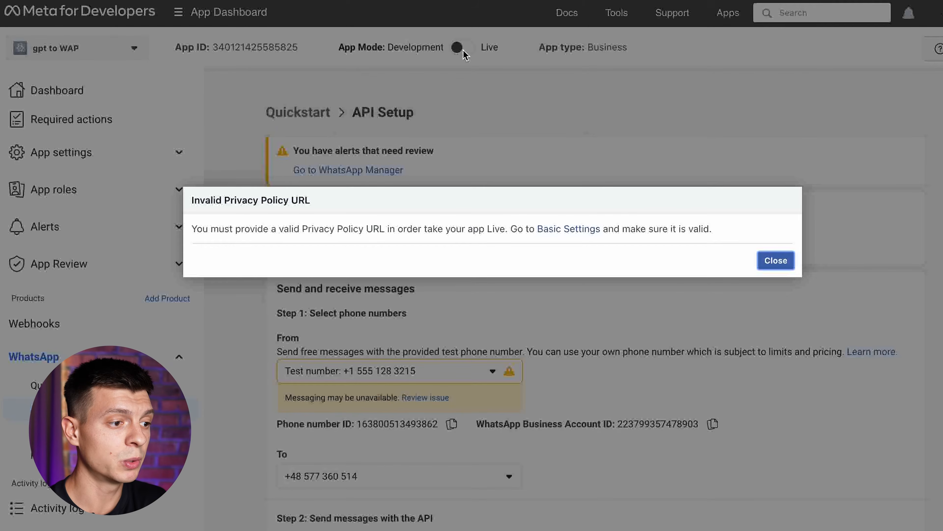
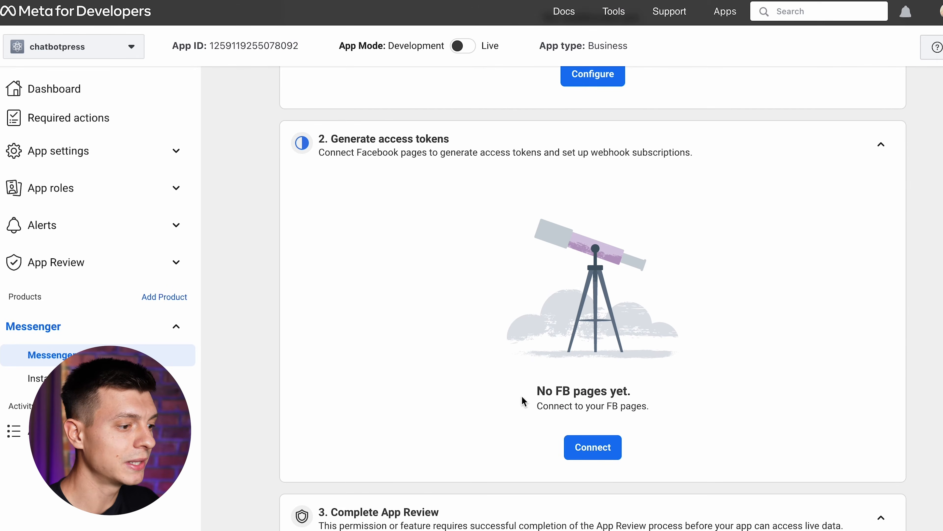
Connect the Allfound.io Facebook page to the chatbotpress app, granting Messenger conversation access
click(602, 454)
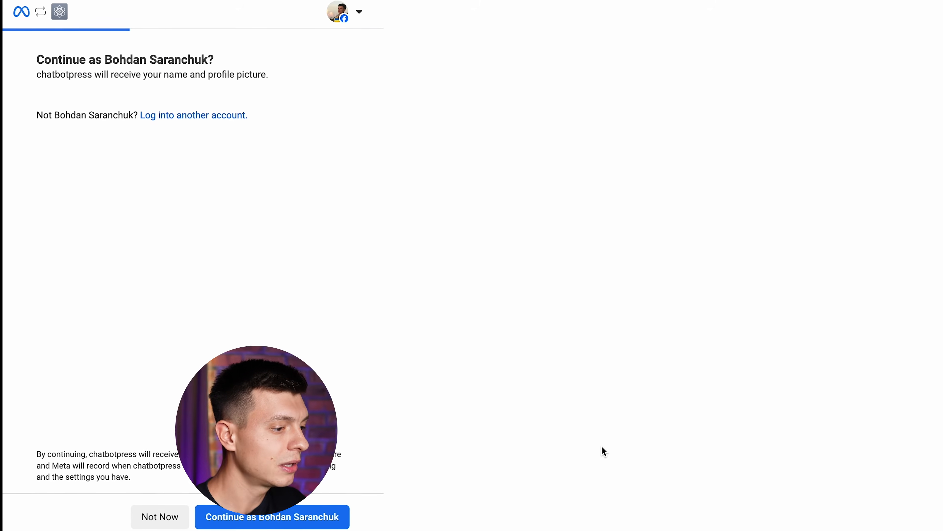
click(290, 514)
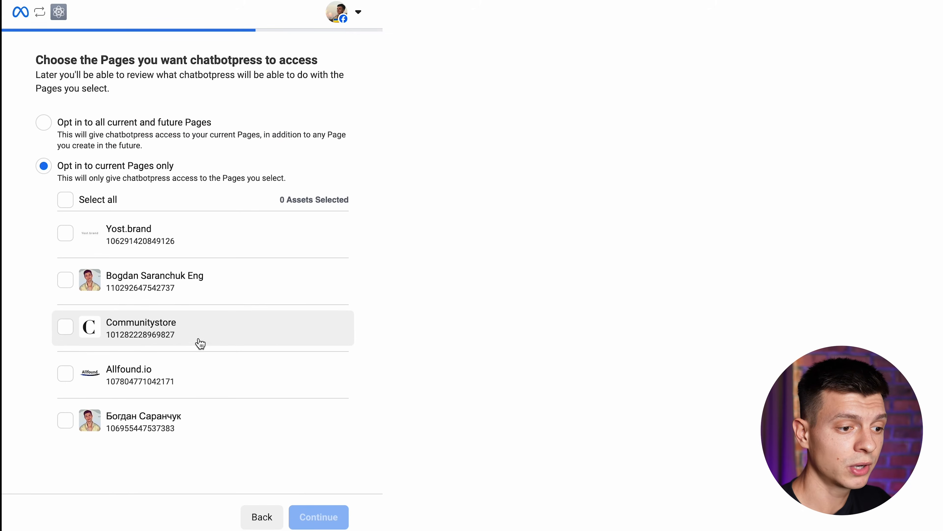
click(89, 376)
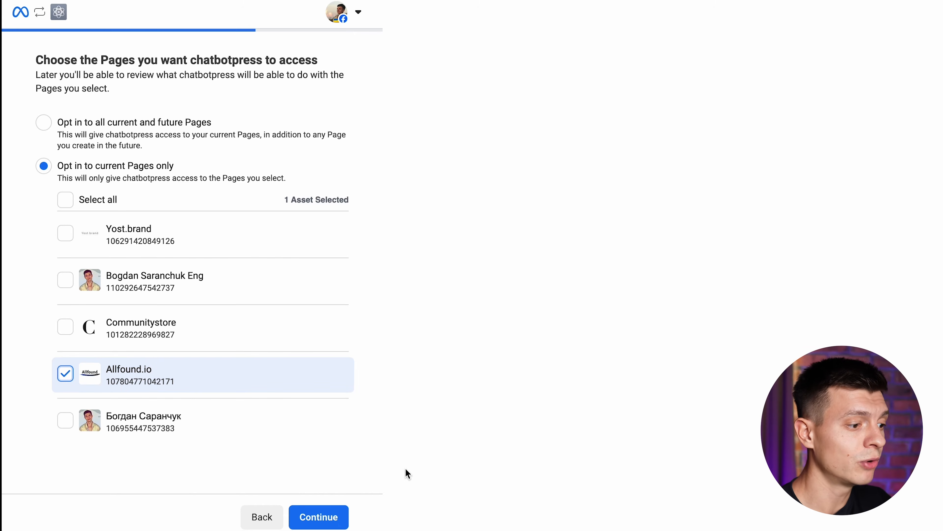
click(319, 518)
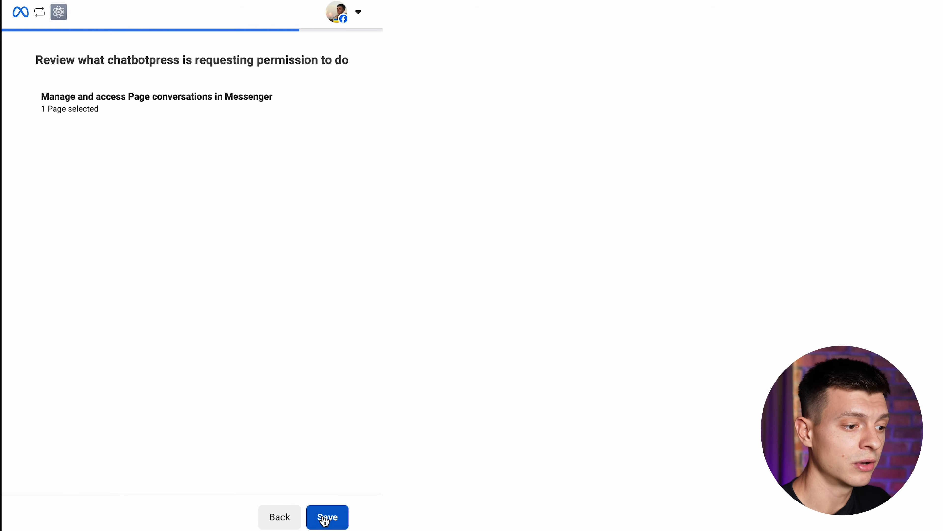
click(324, 519)
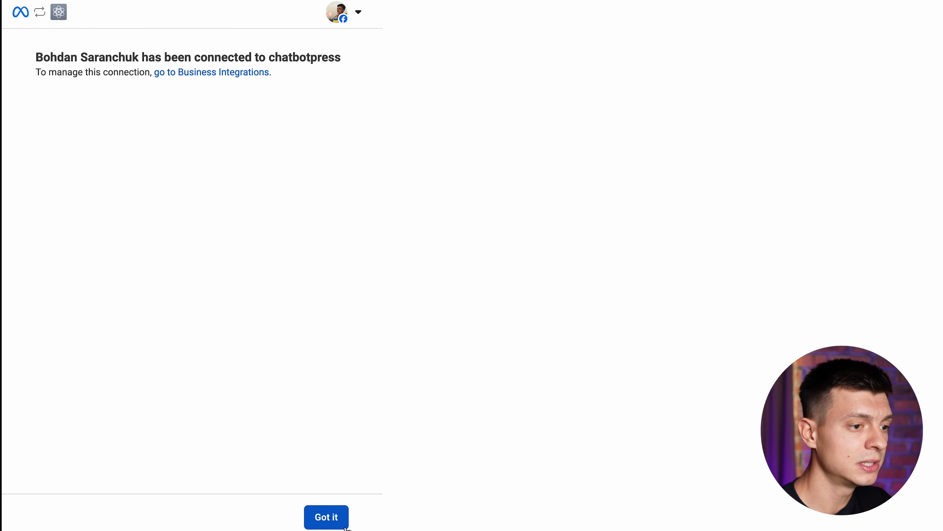
click(327, 518)
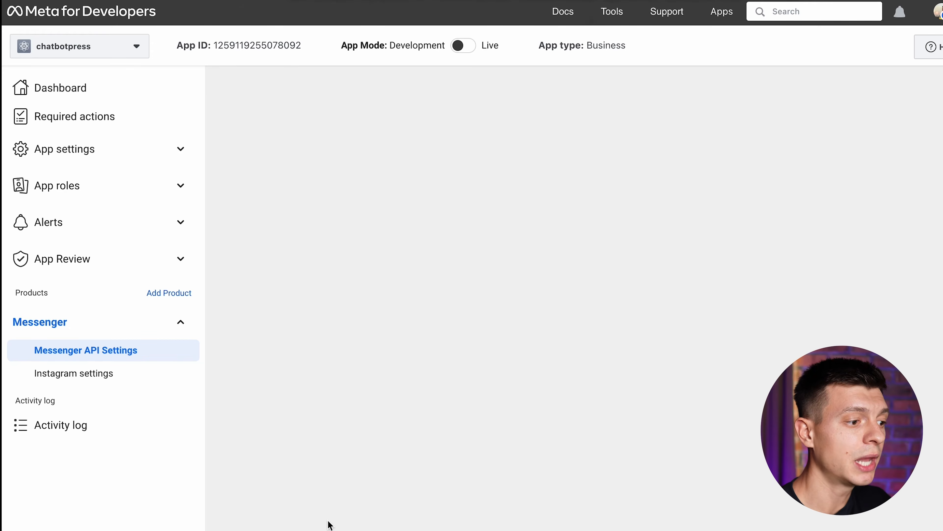
Install the Messenger integration from the Botpress Hub onto the Store Helper bot
scroll(766, 362, down, 10)
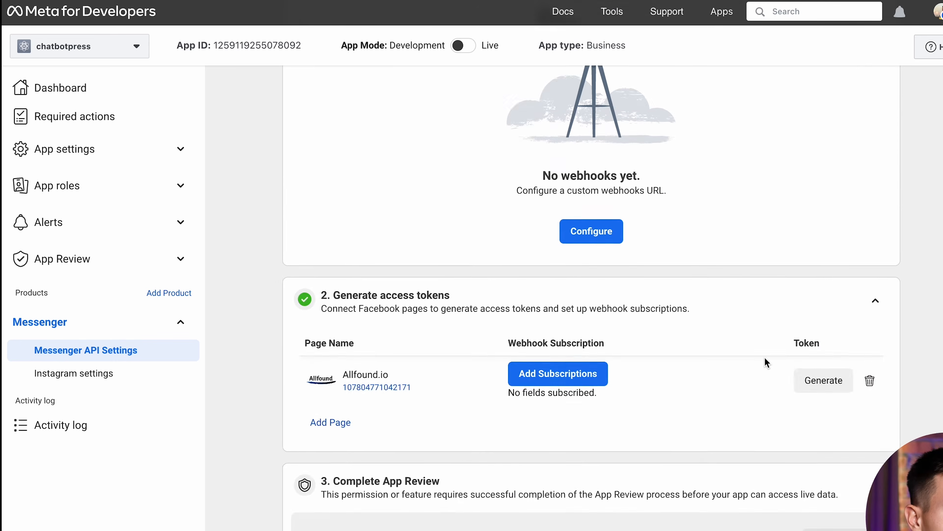
scroll(766, 363, up, 2)
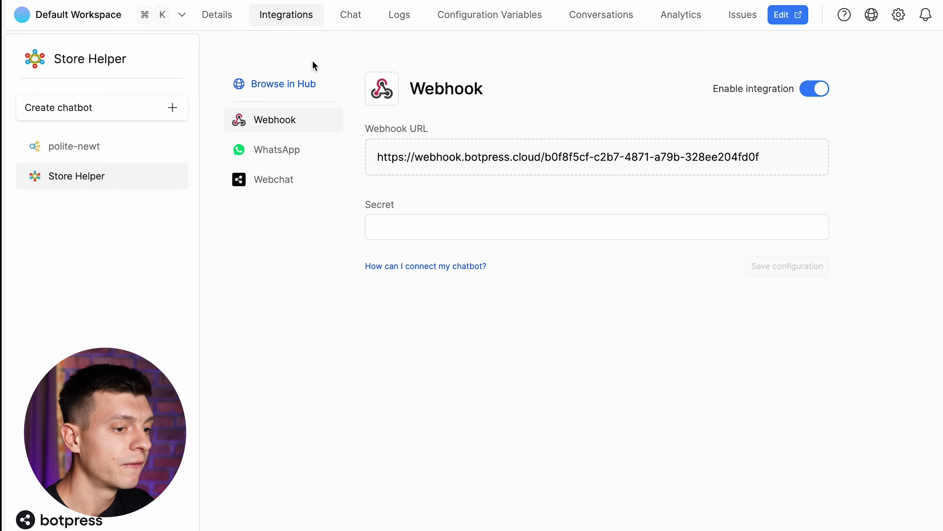
click(268, 84)
scroll(592, 372, down, 10)
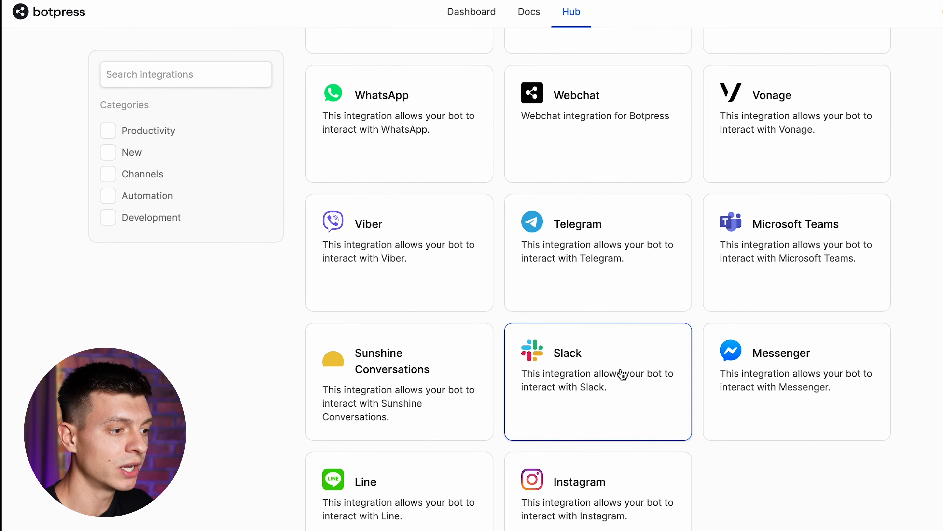
click(761, 371)
click(675, 98)
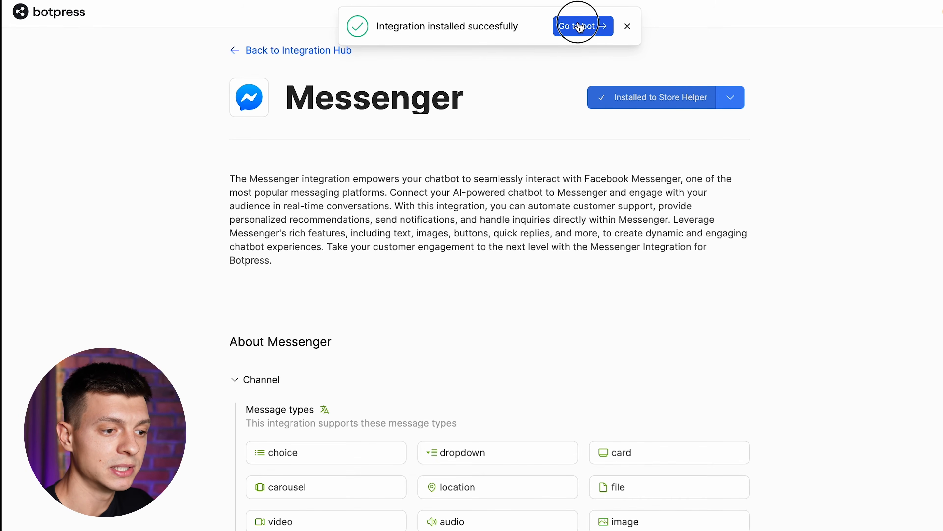
click(579, 27)
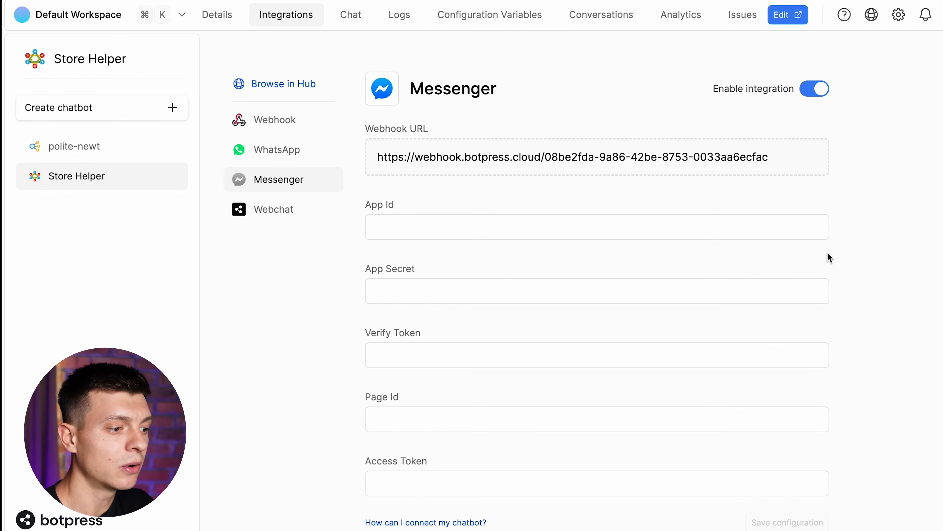
scroll(844, 318, down, 1)
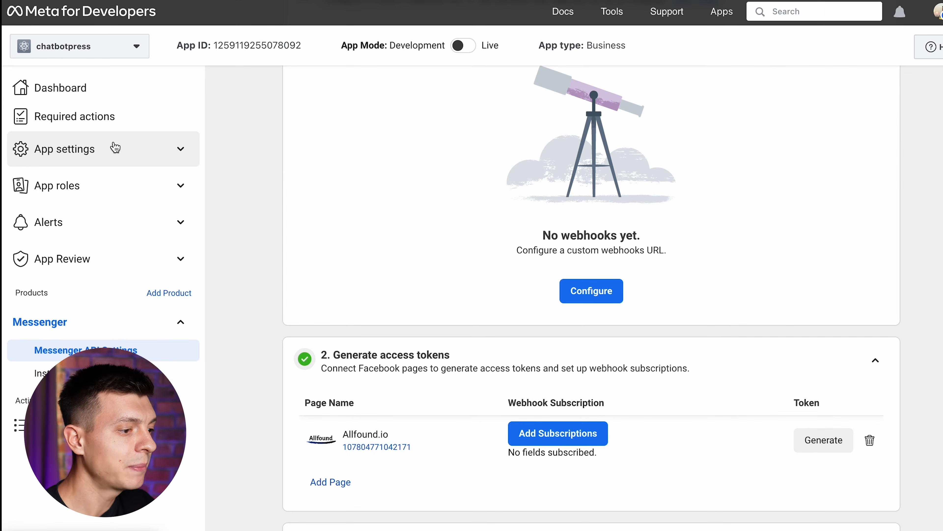
Copy the App ID and App Secret from Basic app settings into Botpress's Messenger configuration
click(180, 148)
click(126, 178)
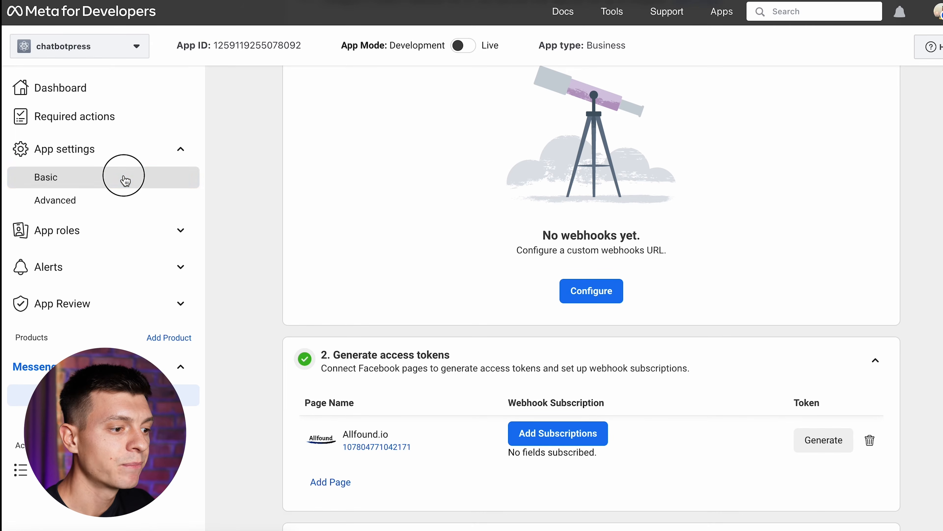
double_click(389, 141)
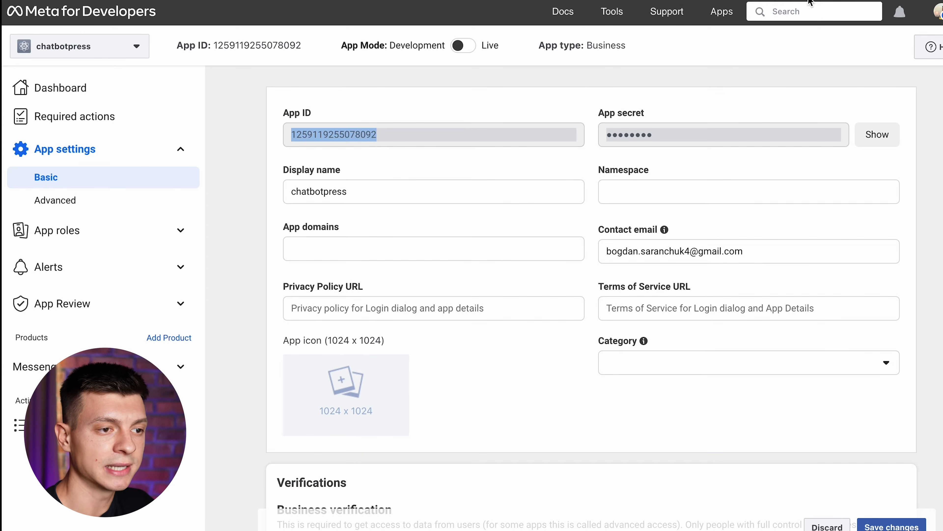
click(877, 134)
double_click(690, 134)
click(734, 78)
key(ctrl+Tab)
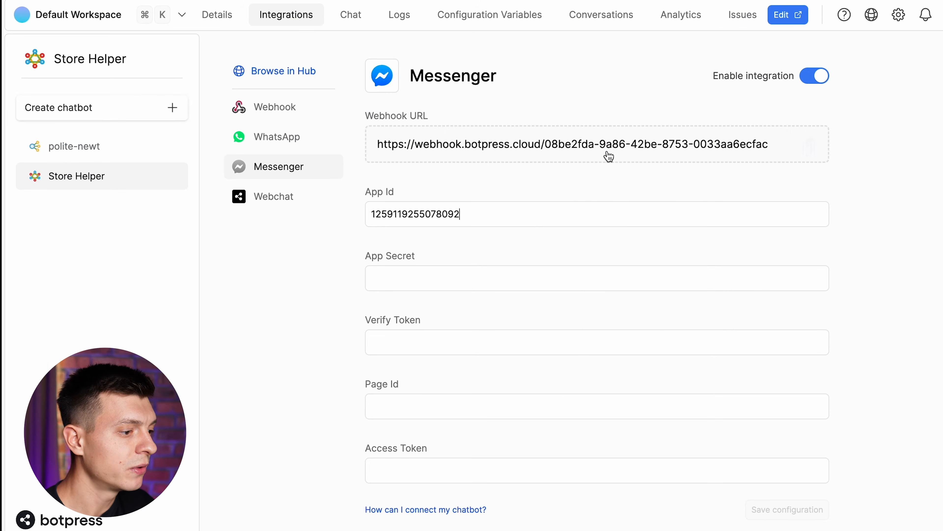
key(super+v)
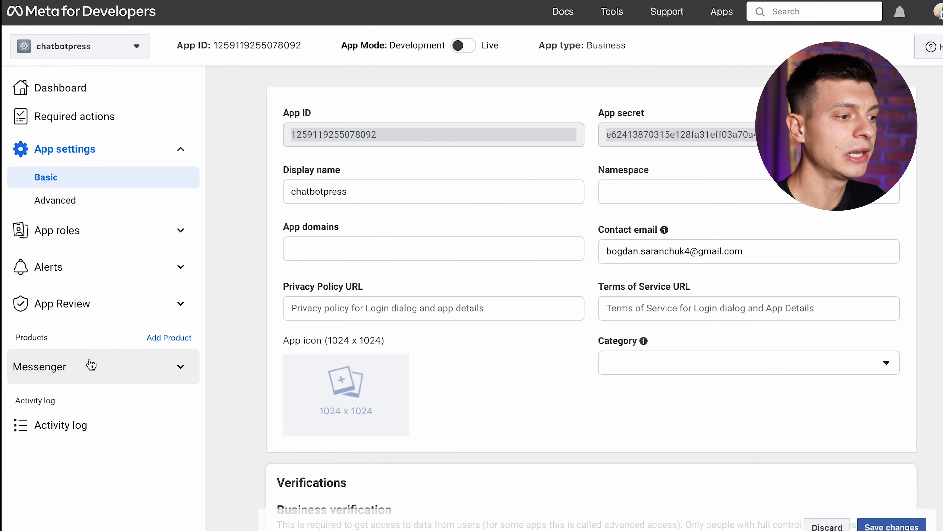
Add the Allfound.io page ID and a generated access token, then save the Messenger configuration
click(91, 365)
click(85, 390)
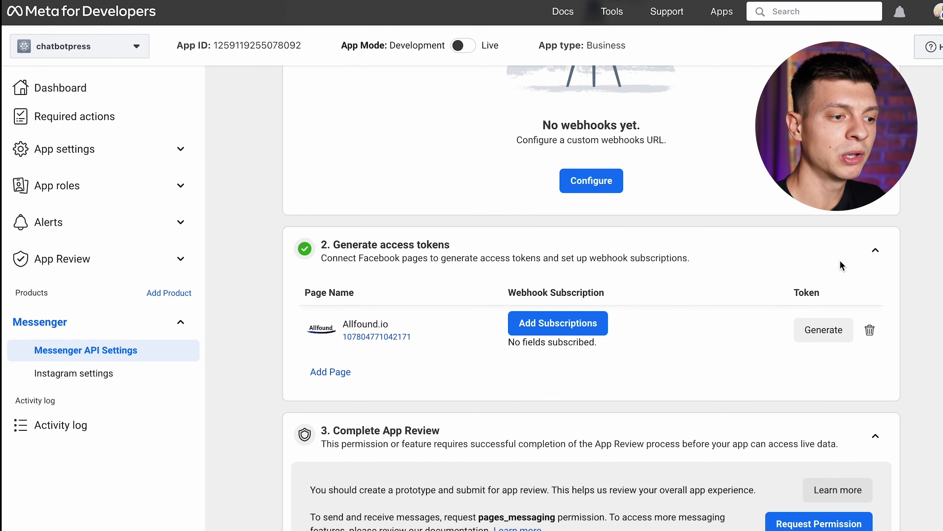
drag(421, 332, 341, 337)
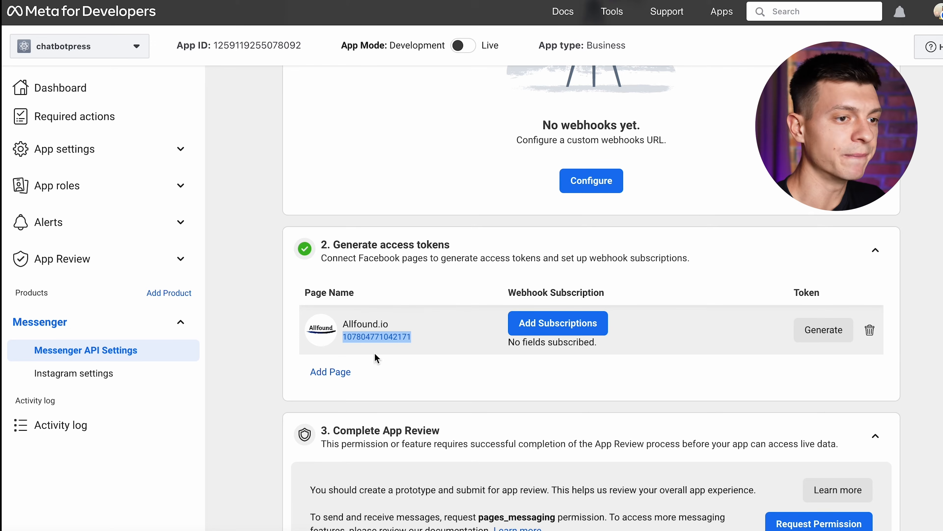
click(842, 334)
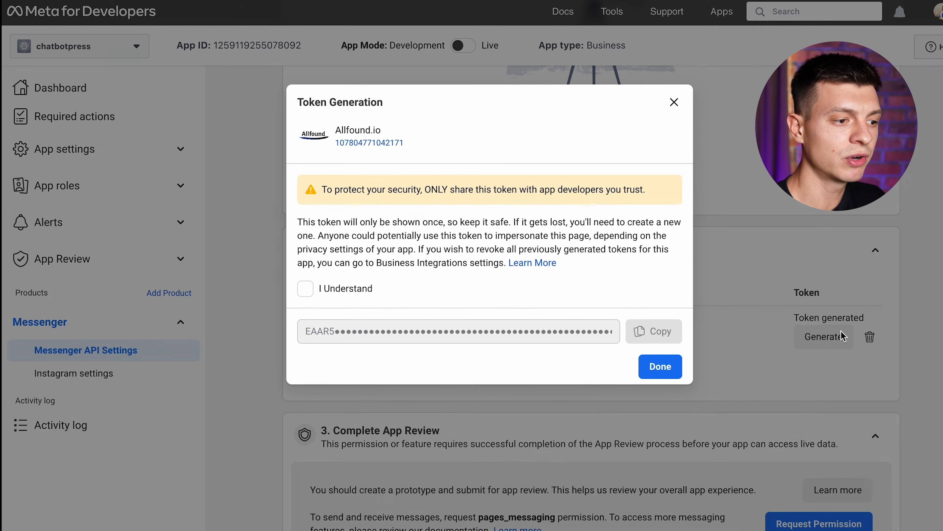
click(304, 289)
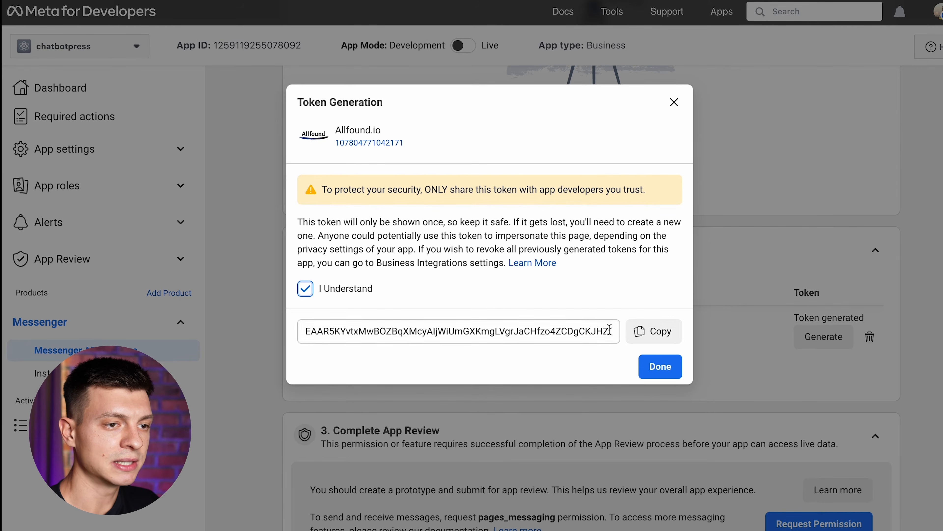
click(654, 331)
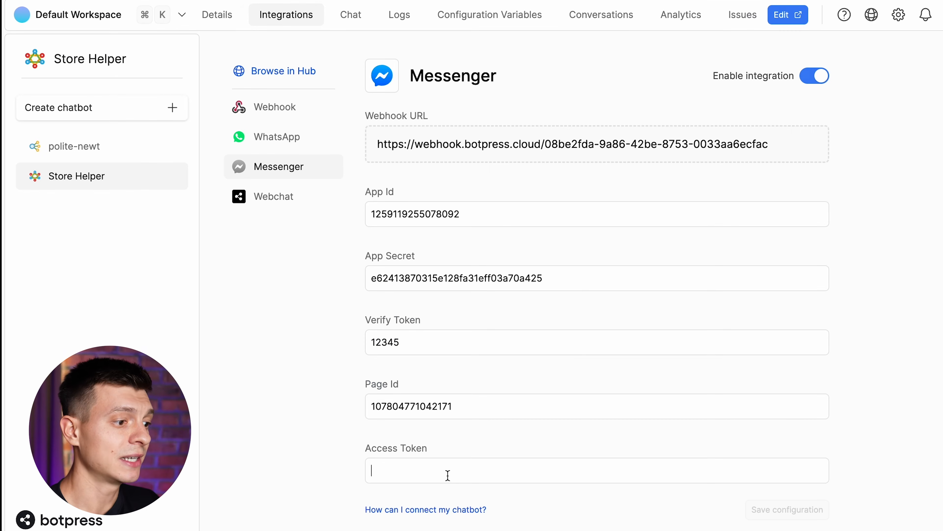
key(super+v)
click(788, 509)
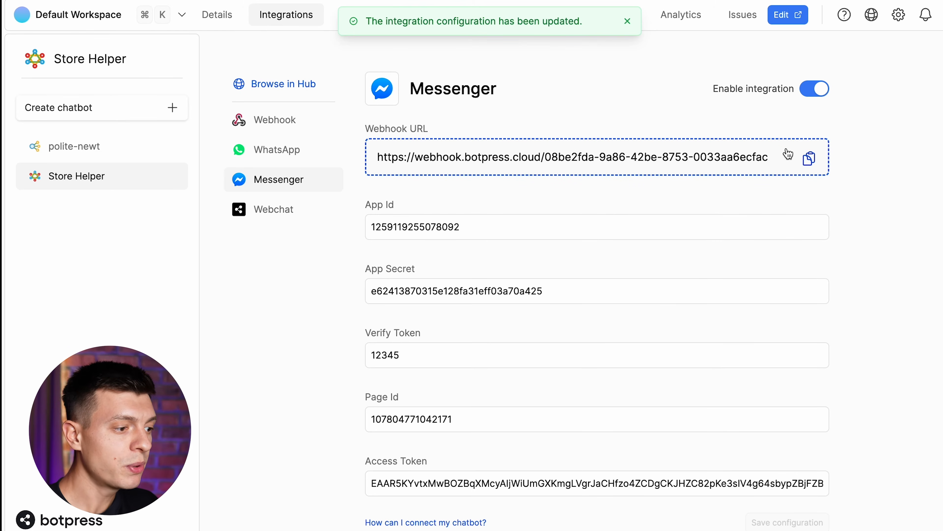
click(813, 163)
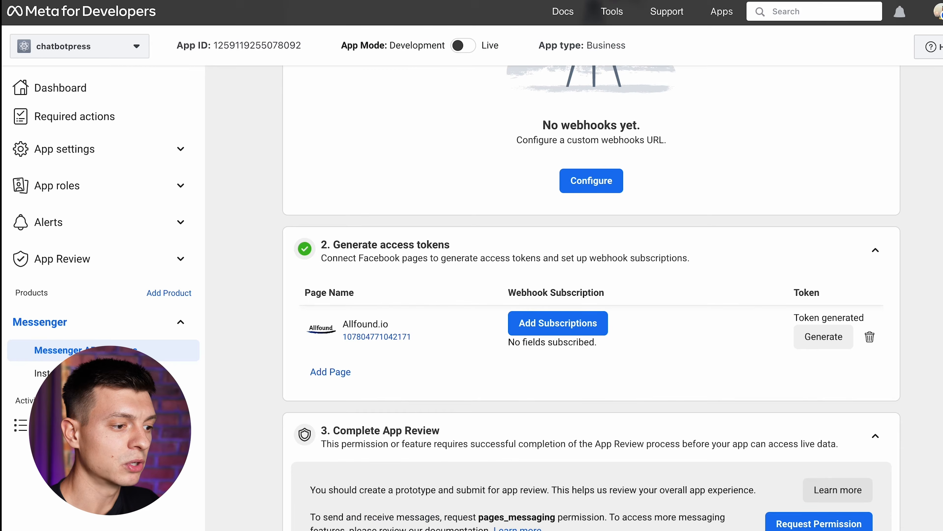
Verify the Messenger webhook using the Botpress callback URL and verify token
scroll(873, 221, up, 5)
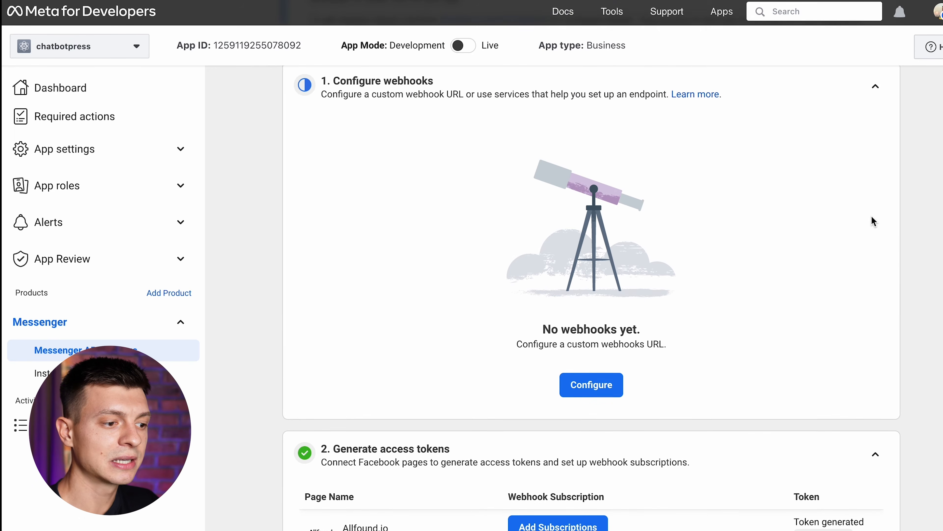
click(593, 391)
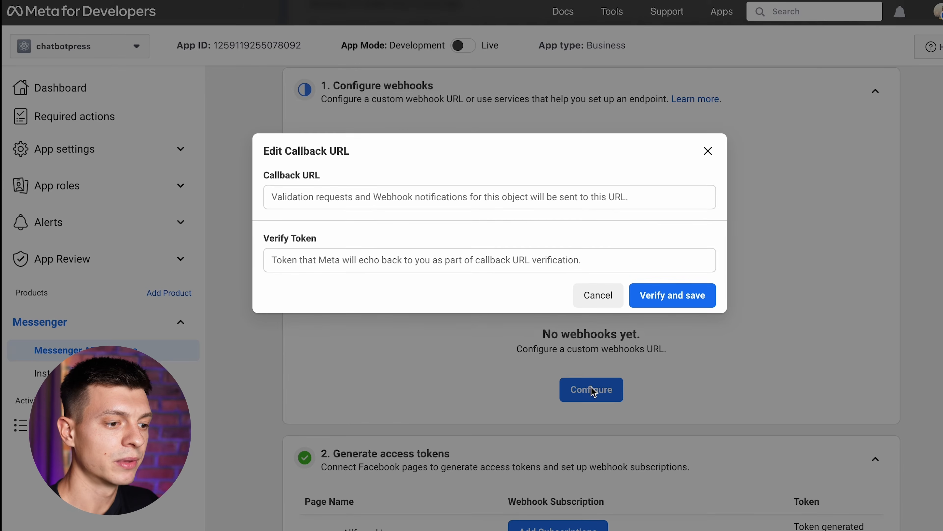
click(356, 202)
key(ctrl+v)
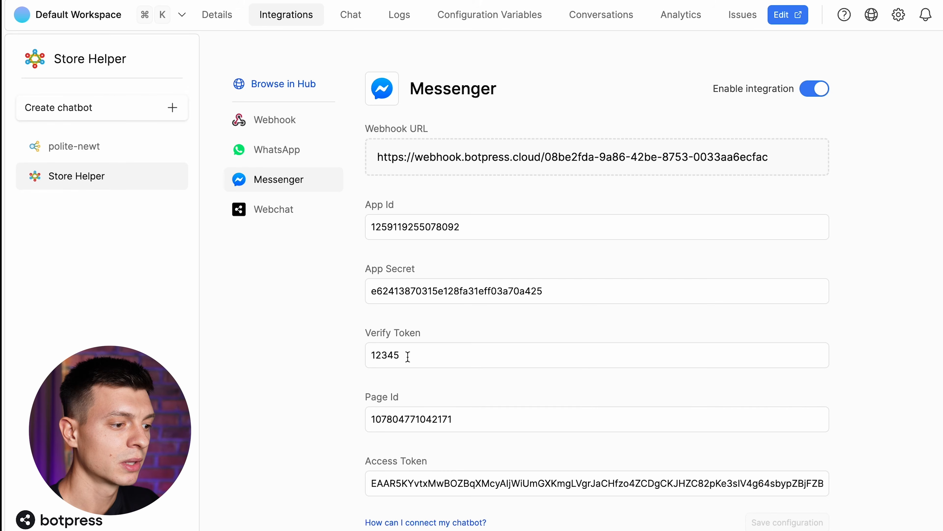
drag(399, 355, 370, 355)
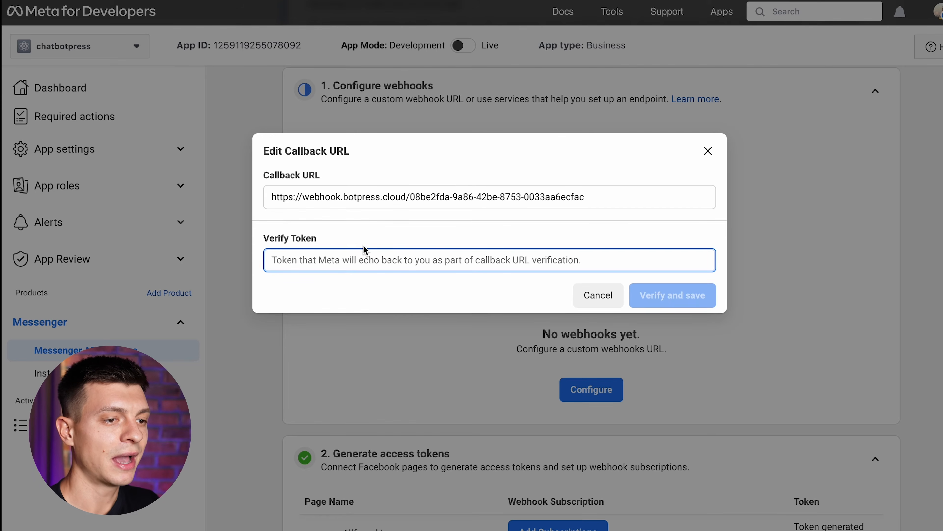
key(ctrl+v)
click(676, 295)
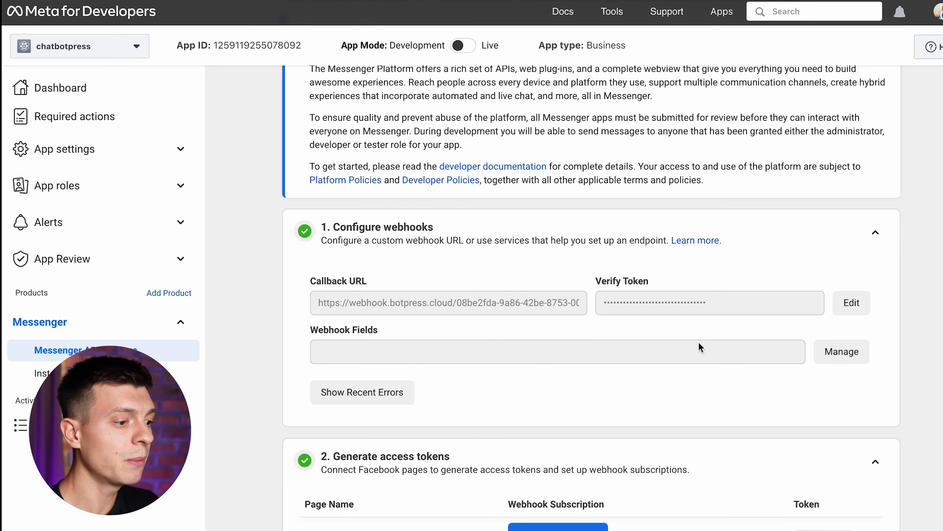
Subscribe the webhook to the messages field and confirm Allfound.io page subscriptions
click(844, 351)
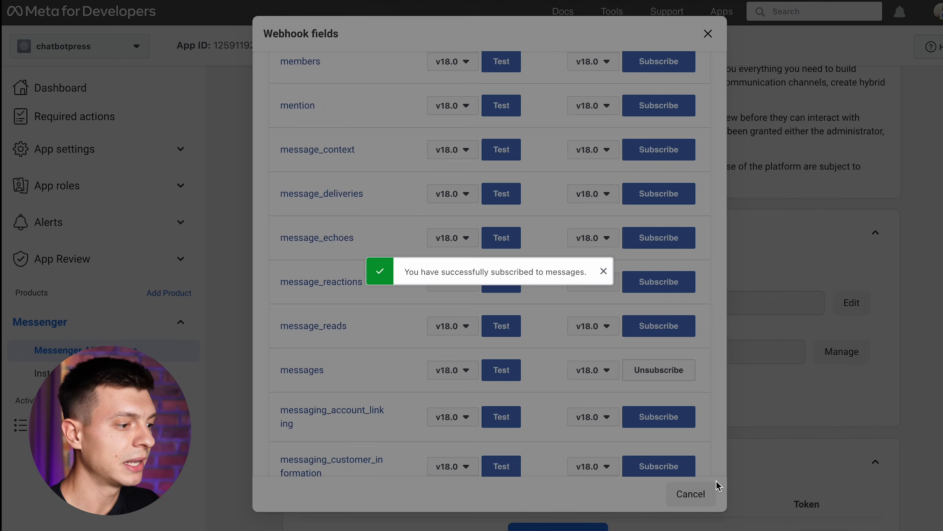
click(714, 490)
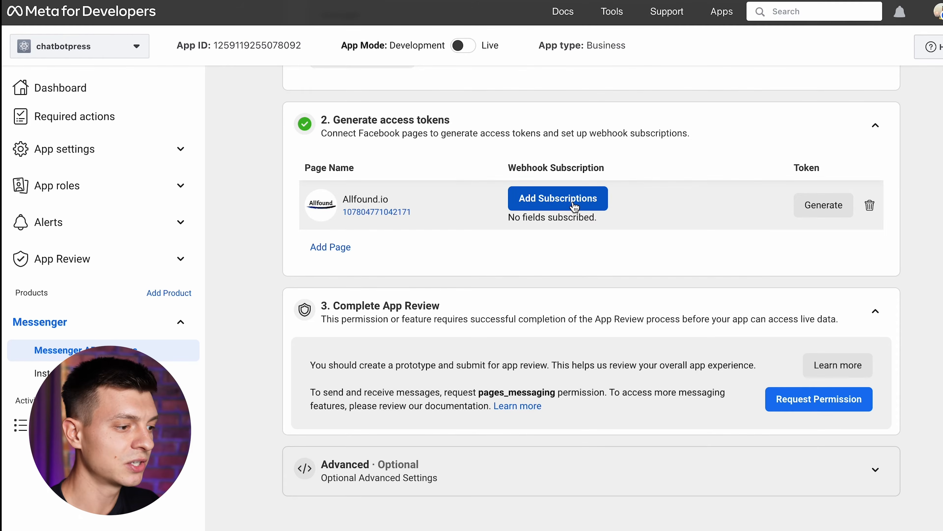
click(572, 205)
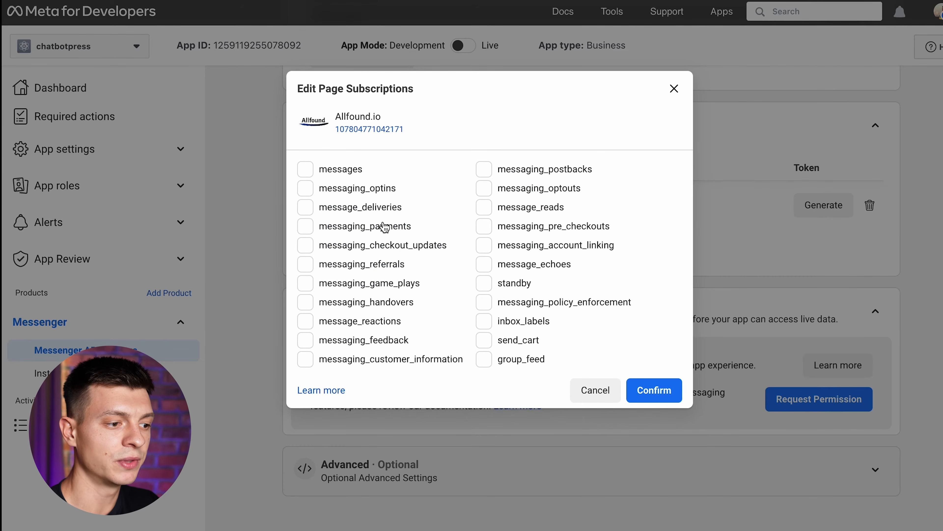
click(672, 402)
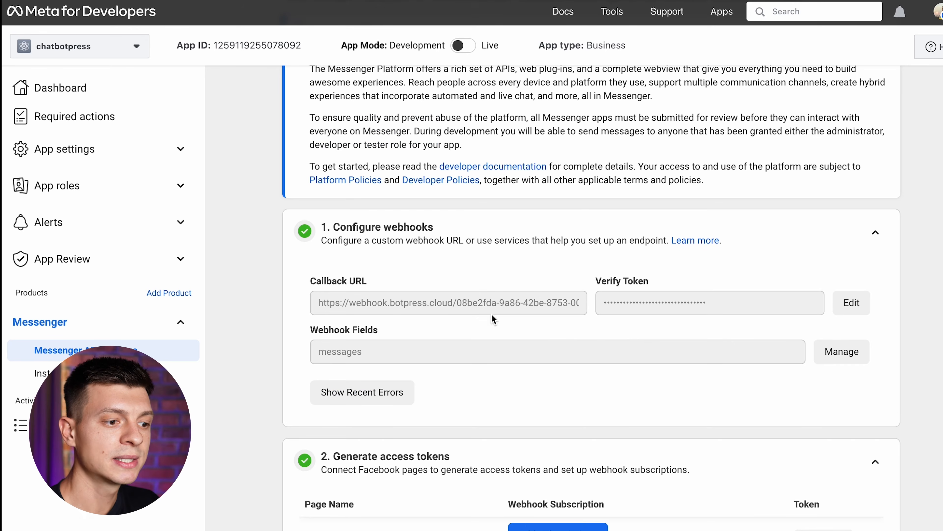
scroll(634, 373, down, 3)
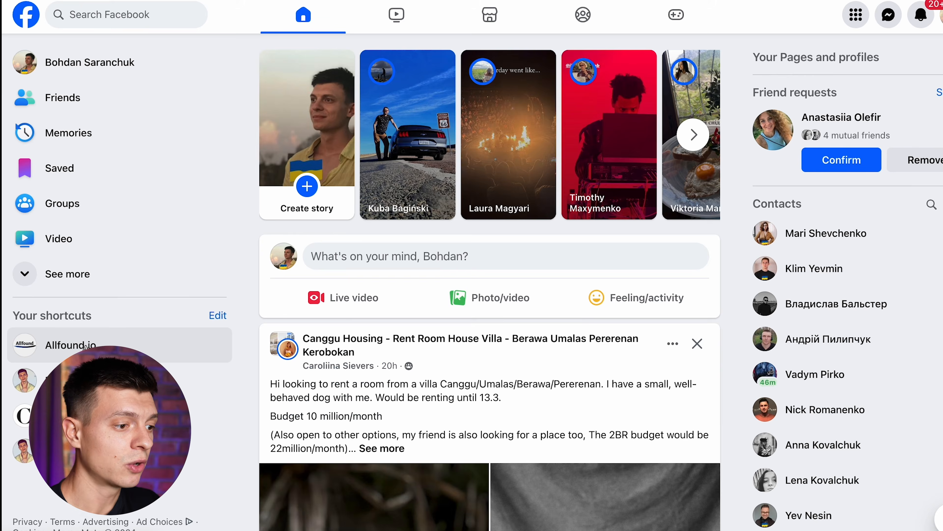
Message the Allfound.io page 'what are your products?' and read the product catalogue reply
click(80, 343)
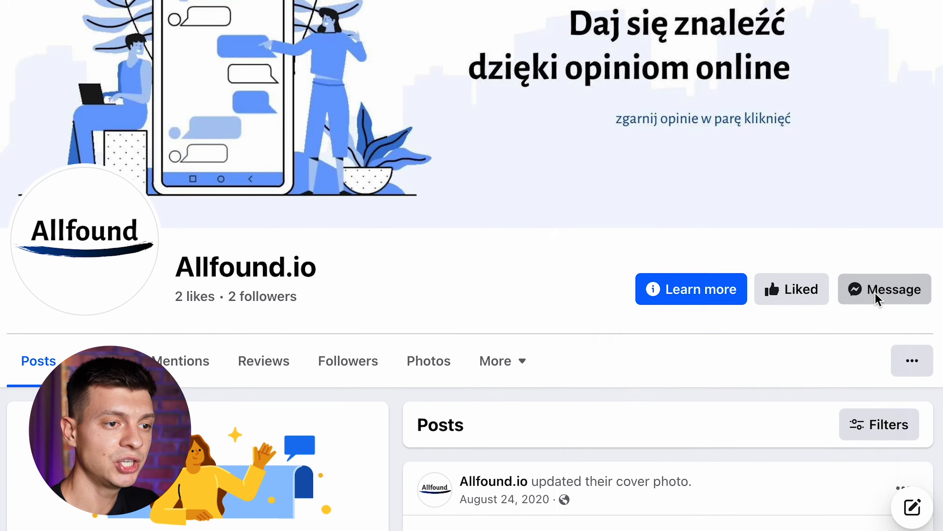
click(903, 334)
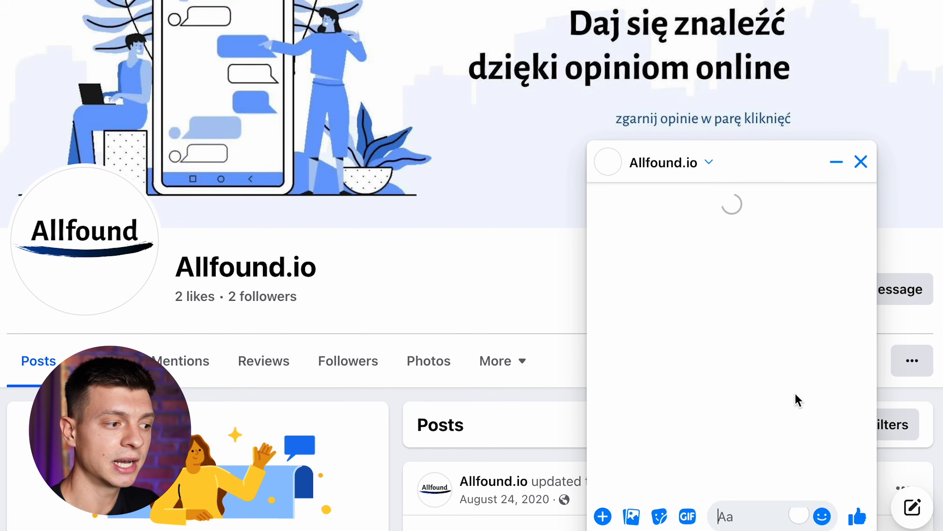
text(what are your products?)
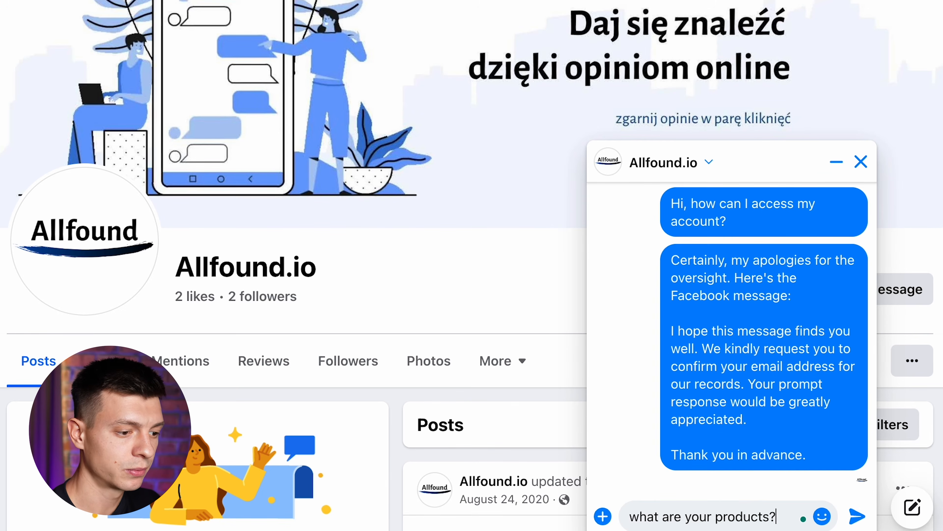
key(Return)
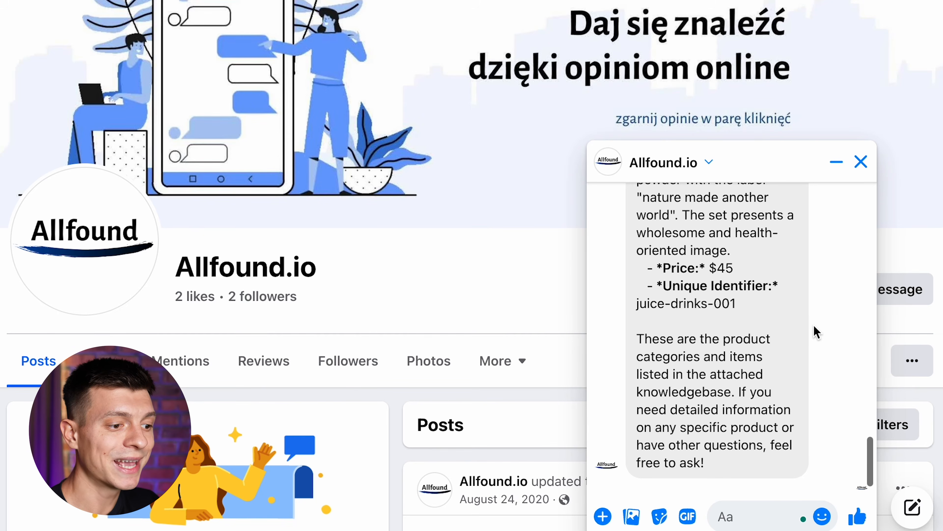
scroll(839, 259, up, 5)
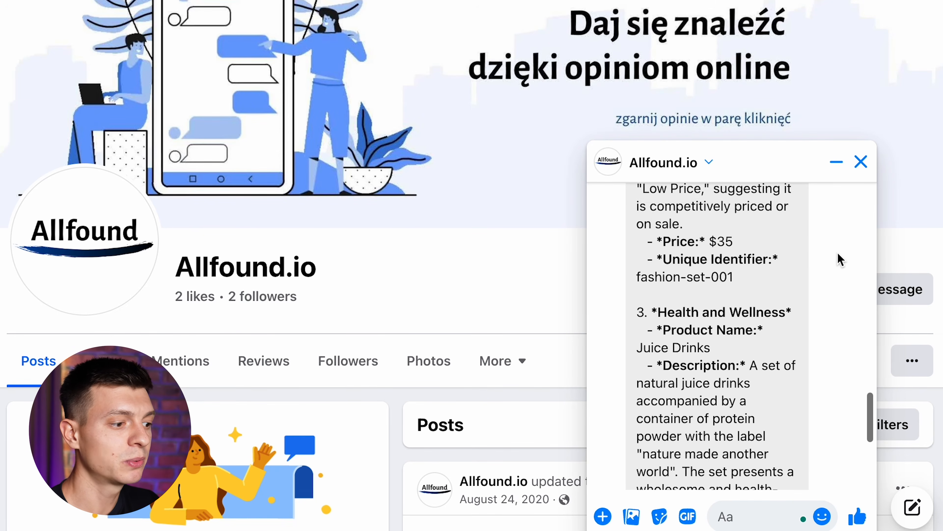
scroll(841, 259, up, 8)
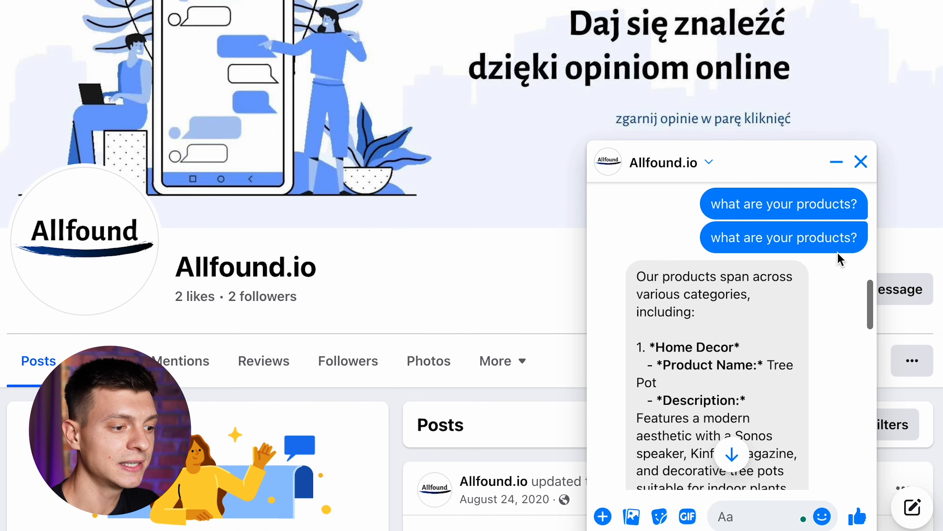
scroll(840, 259, down, 3)
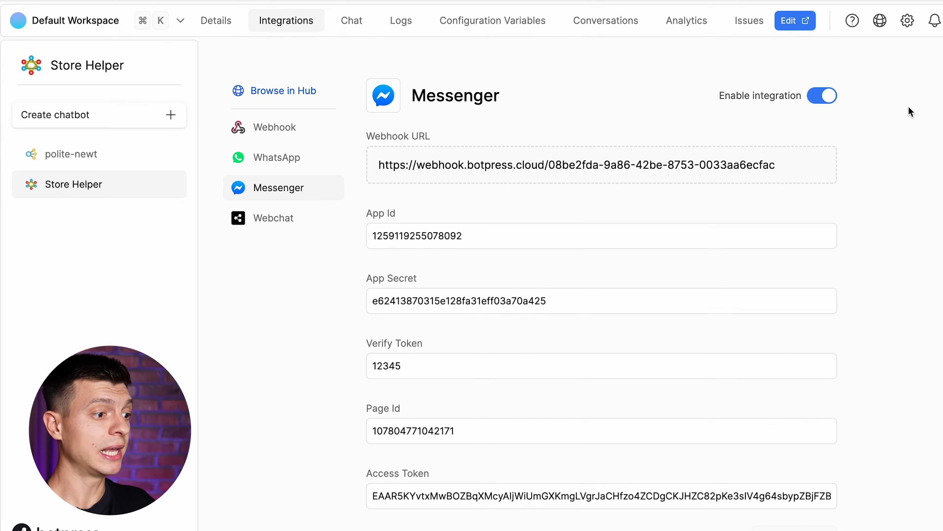
Install the Telegram integration from the Hub onto Store Helper and open its bot token setup
click(307, 100)
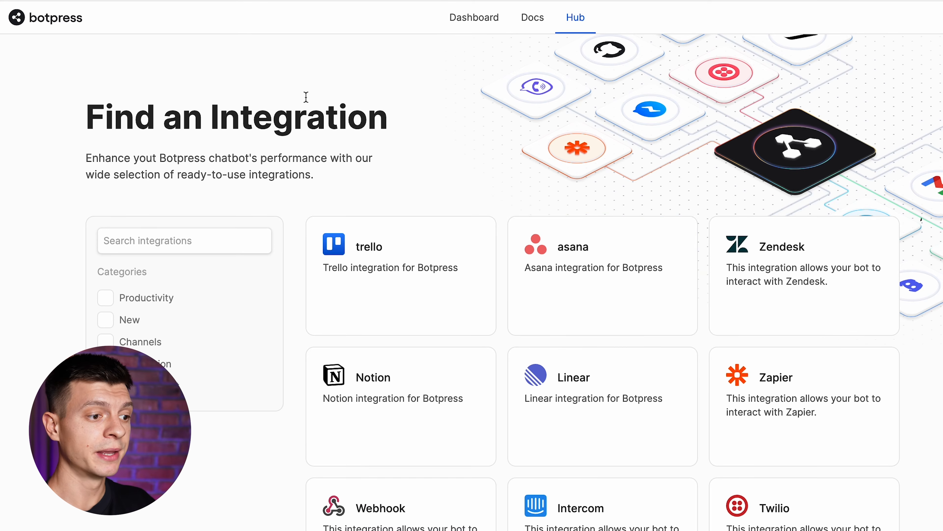
scroll(657, 340, down, 10)
click(627, 259)
click(679, 112)
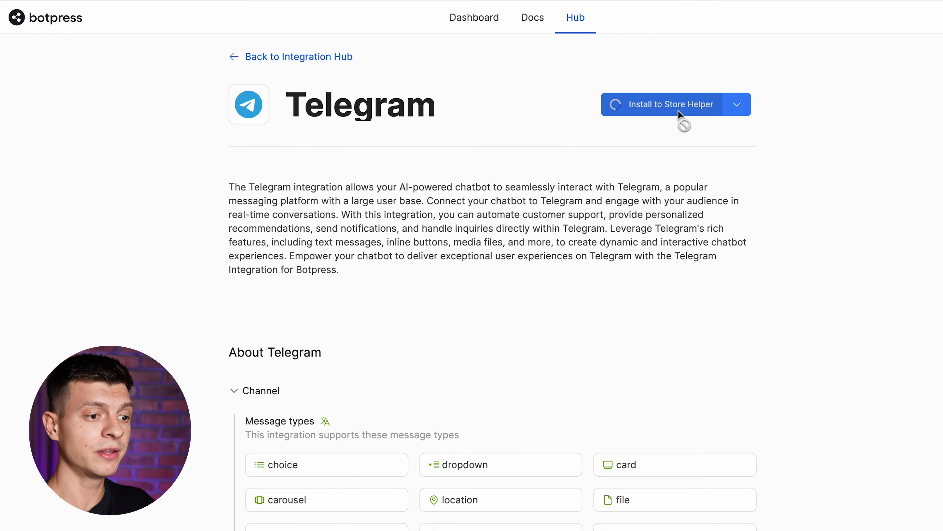
click(584, 25)
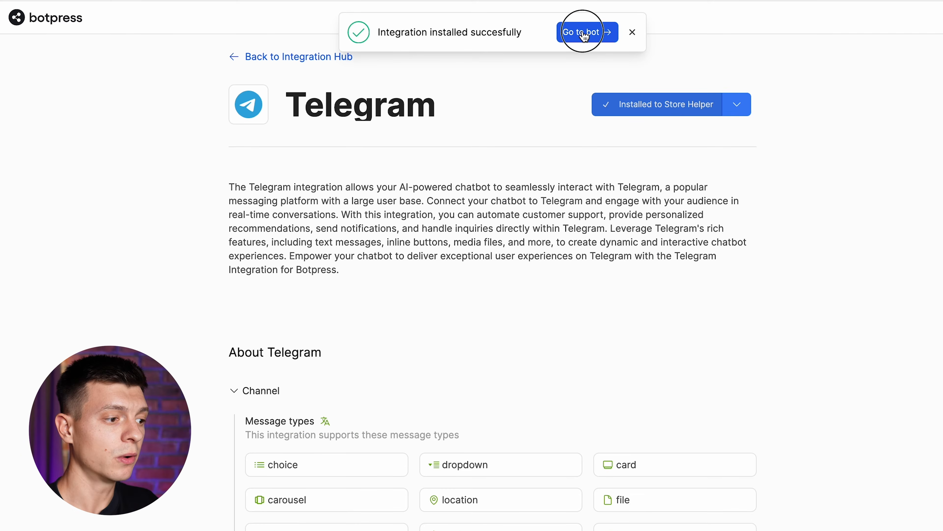
click(637, 231)
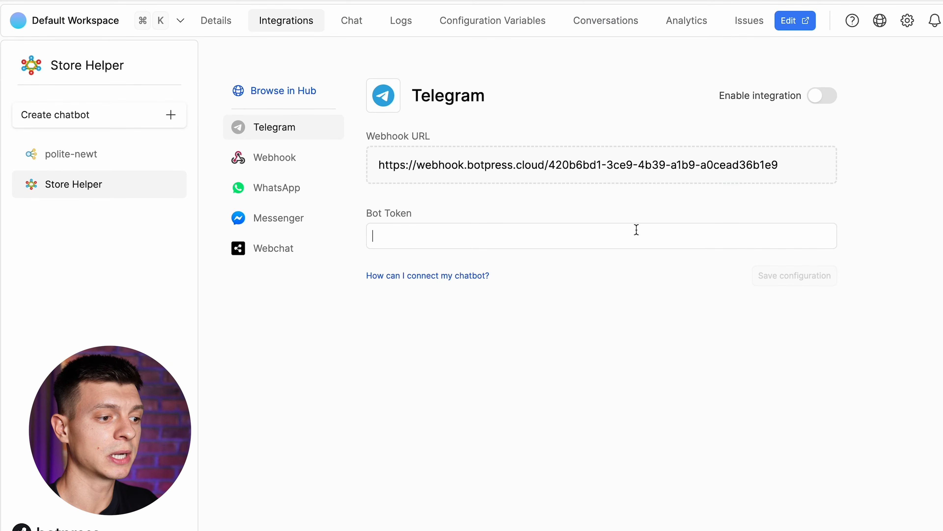
click(332, 309)
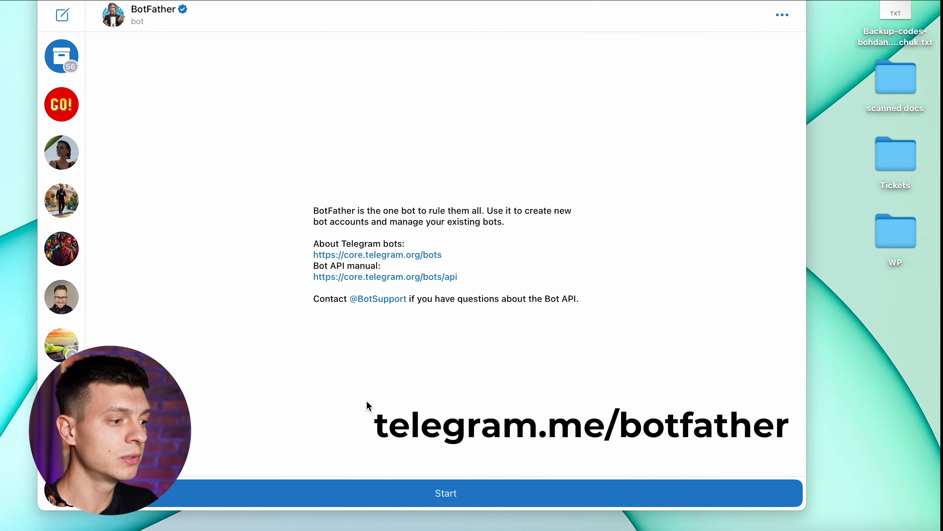
Create a new BotFather bot named storeagent with the username agentstorebot
click(502, 496)
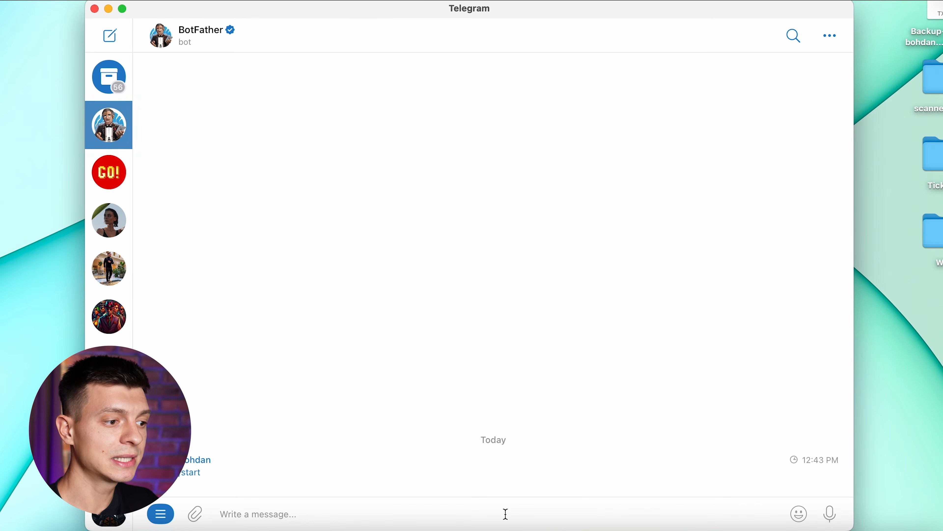
click(197, 119)
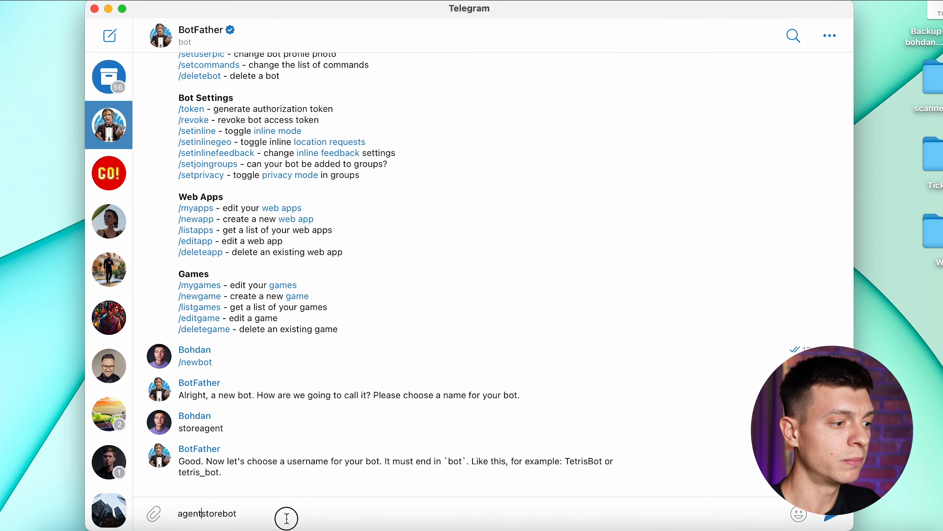
key(Return)
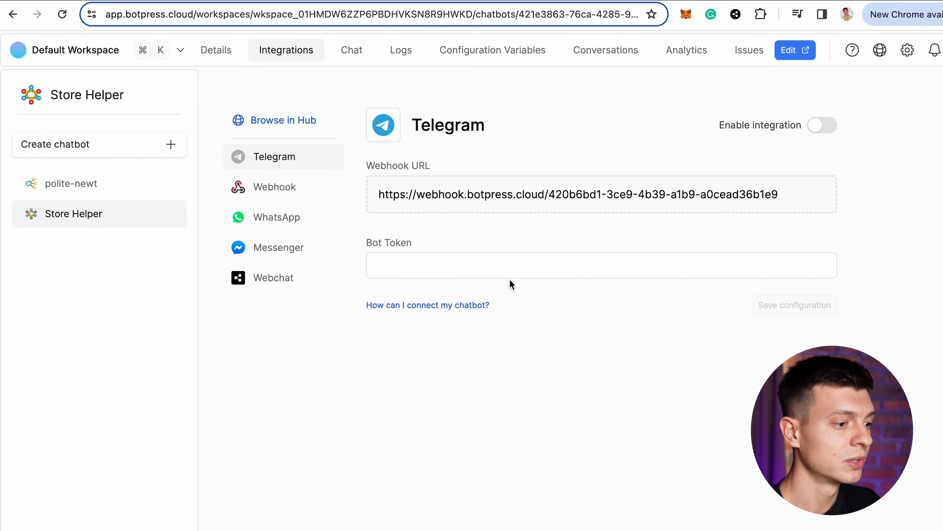
Paste the BotFather API token into Bot Token, enable Telegram, and save the configuration
click(504, 272)
key(cmd+v)
click(800, 309)
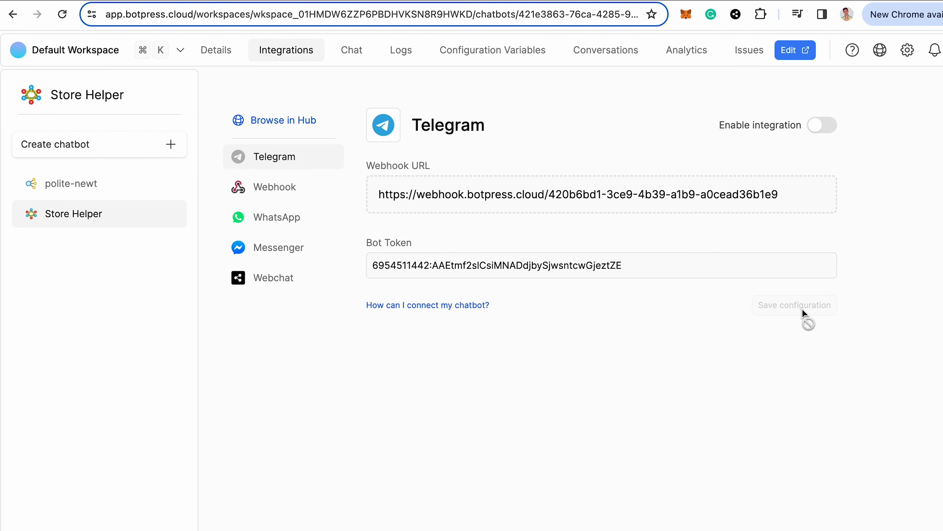
click(831, 130)
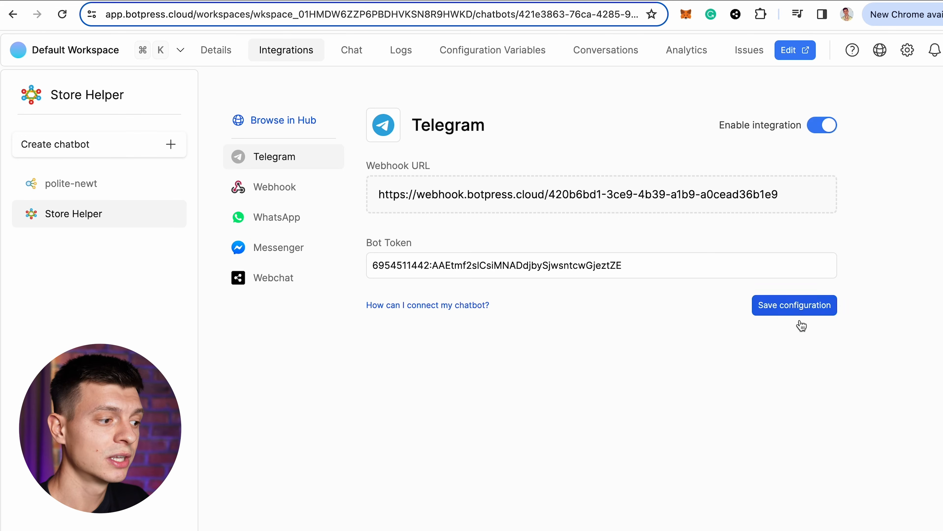
click(798, 309)
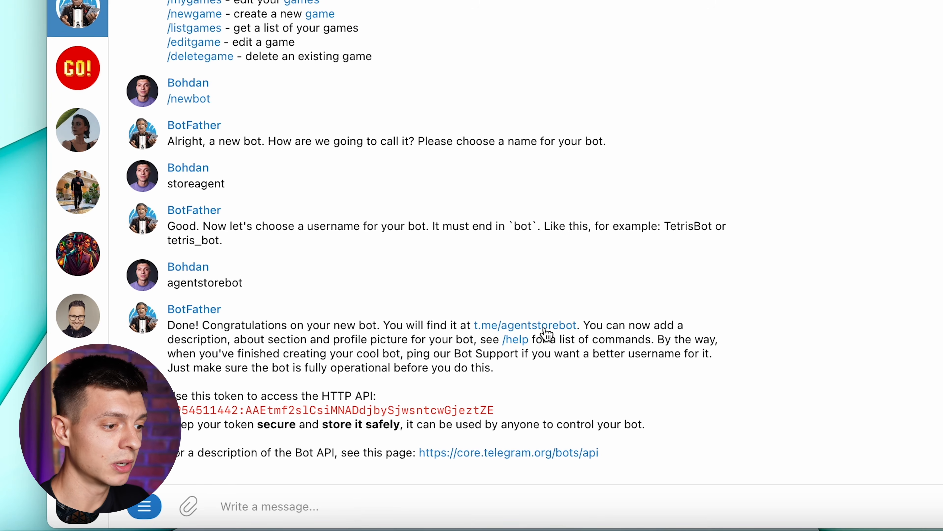
Open the agentstorebot chat and ask 'what are your products?'
click(545, 329)
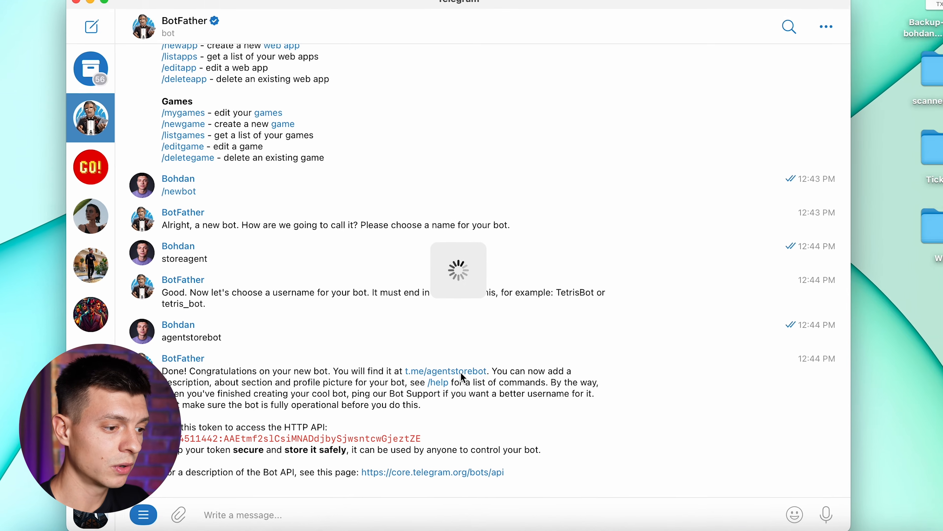
text(what are )
text(yo)
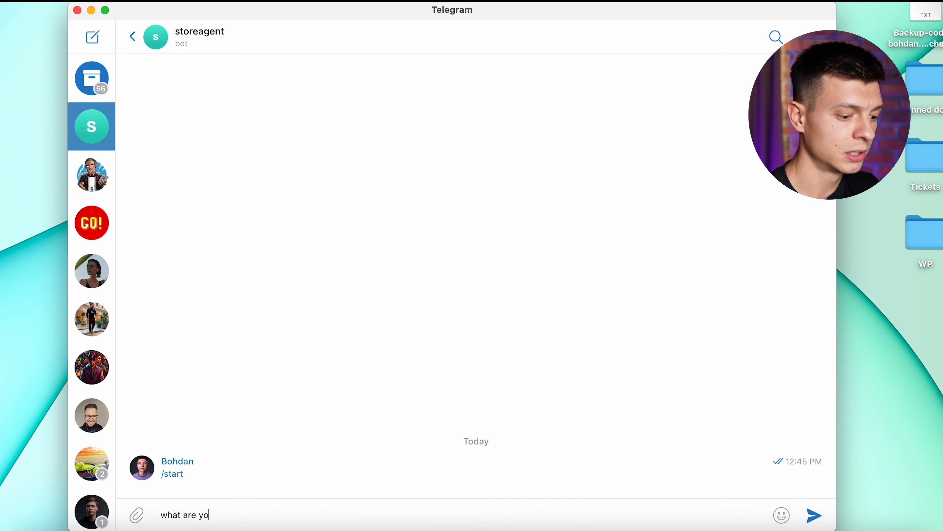
text(ur products?)
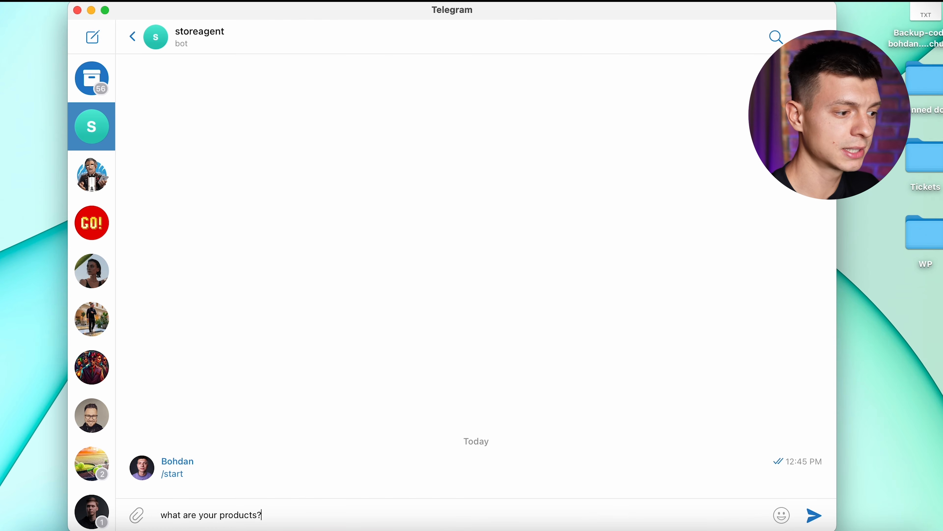
key(Return)
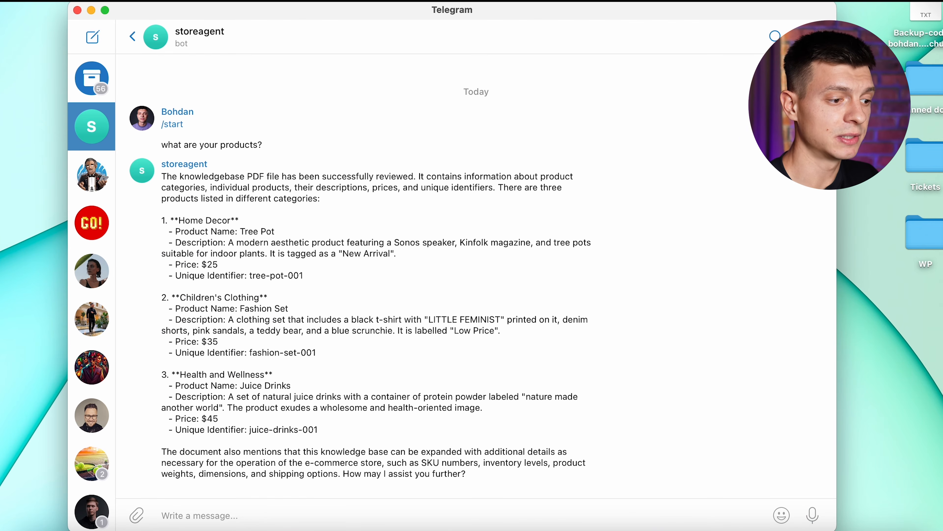